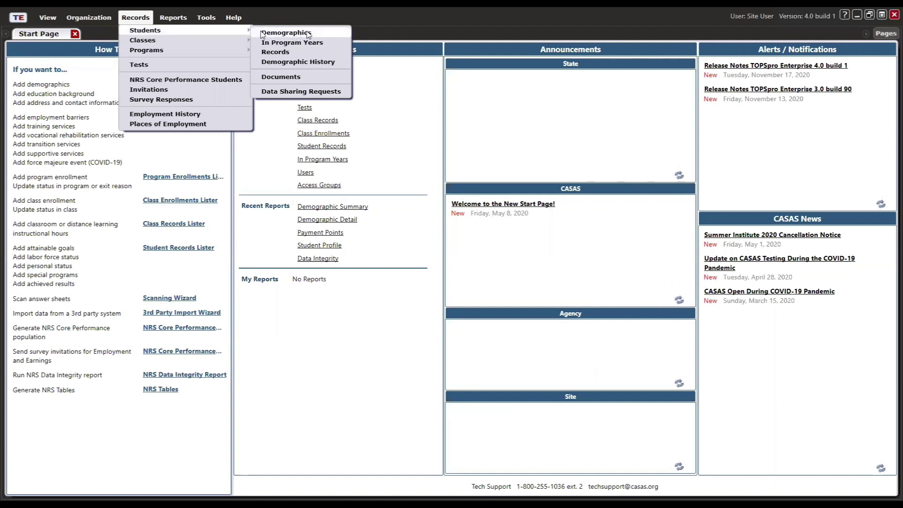
- Open the Students demographics list and check the site dropdown, leaving it on North Campus
left_click(309, 35)
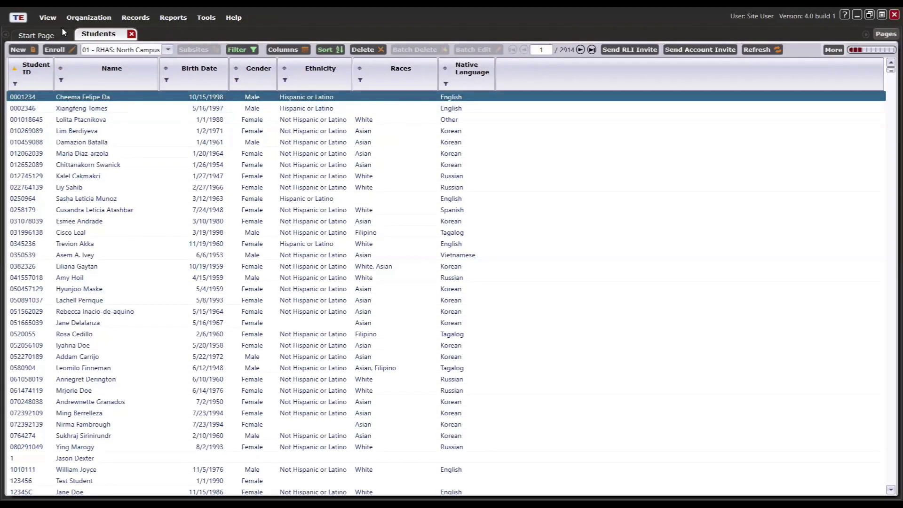
left_click(141, 51)
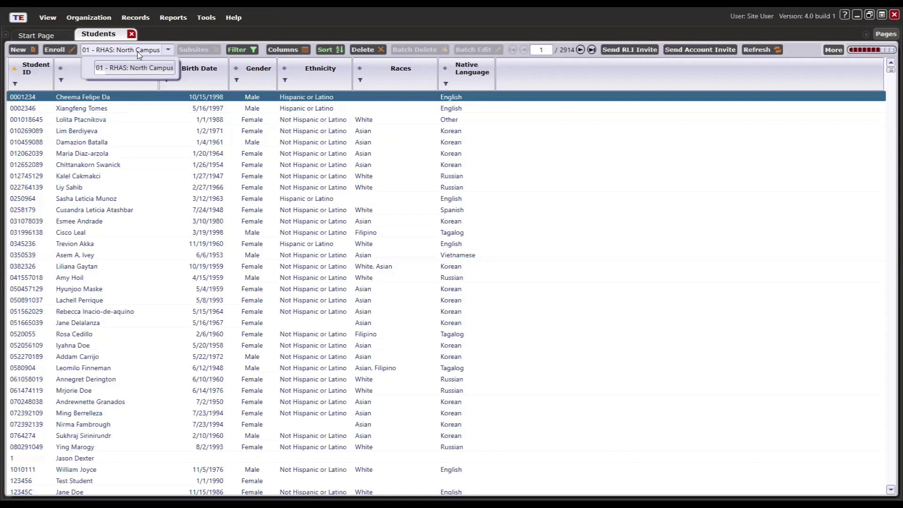
left_click(145, 54)
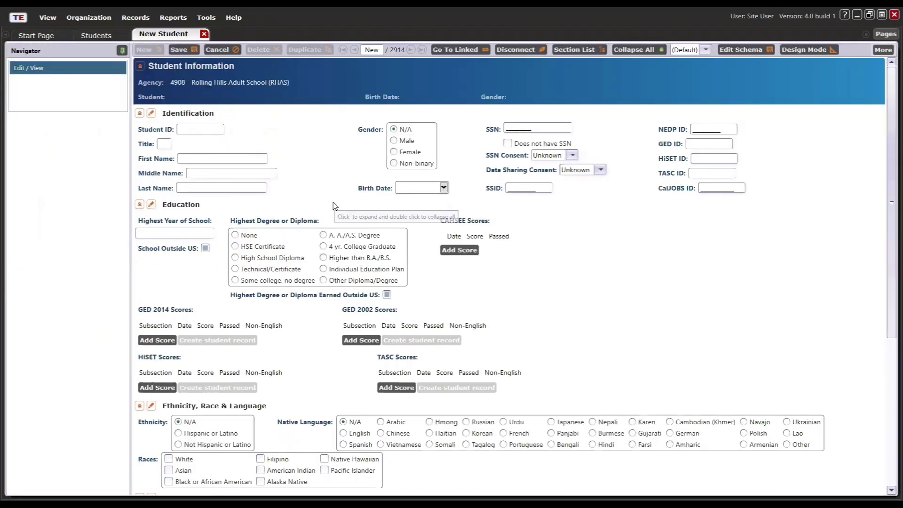
- Enter the new student's ID, first and last name, set gender to Male, and save
left_click(209, 129)
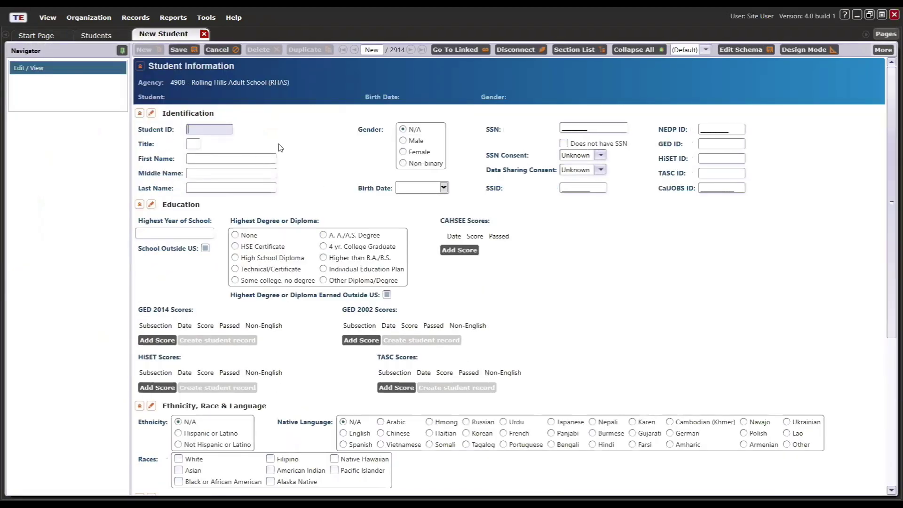
type("00000000")
key("Tab")
key("Tab")
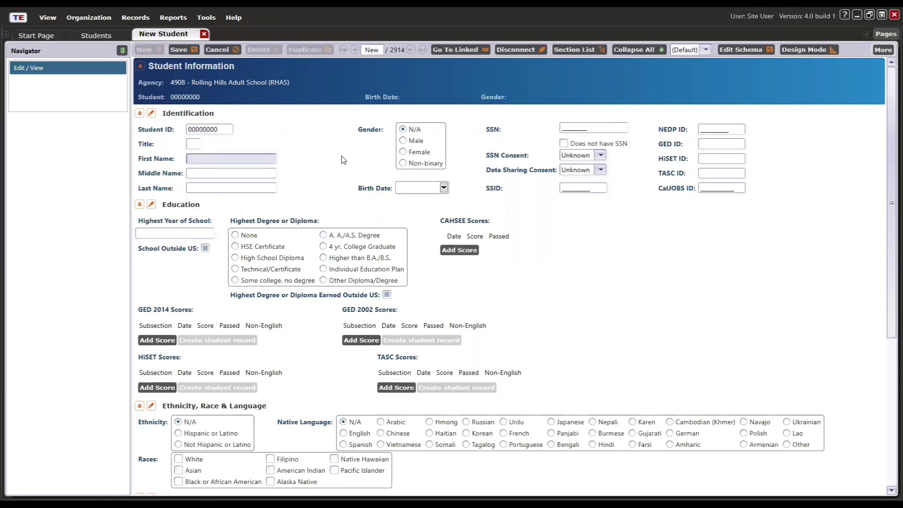
type("John")
key("Tab")
key("Tab")
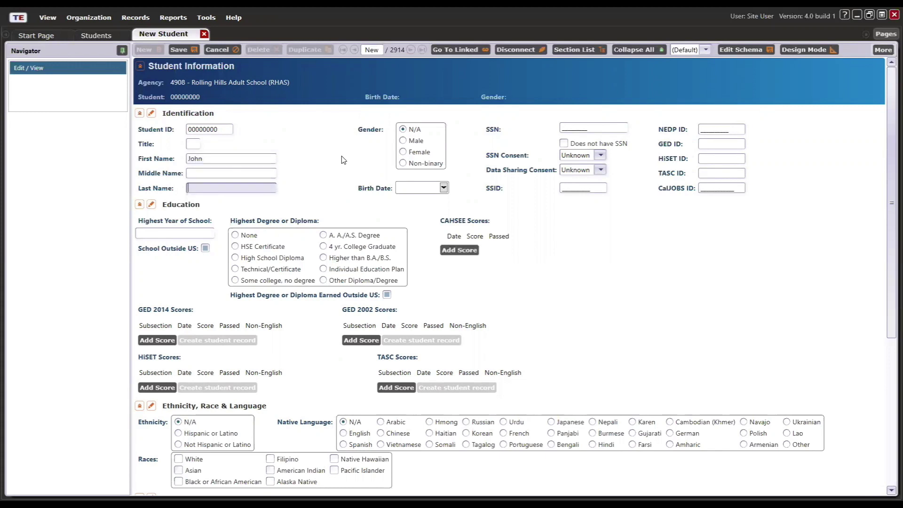
type("Smith")
left_click(403, 141)
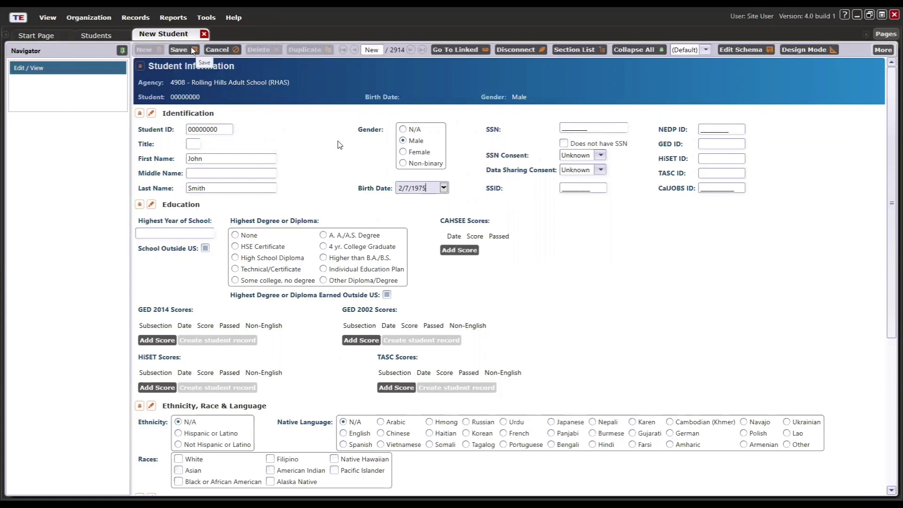
left_click(183, 49)
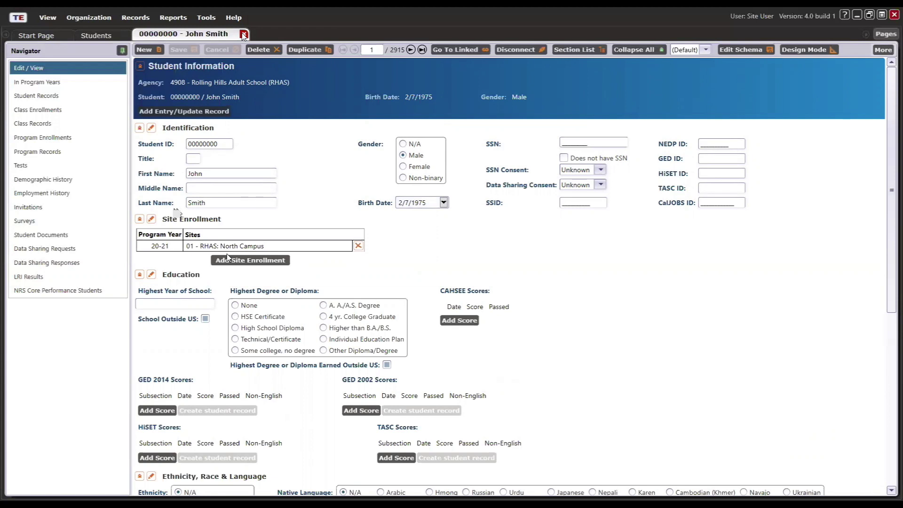
- Close the new record and start a site enrollment, choosing students from the full lister
left_click(244, 35)
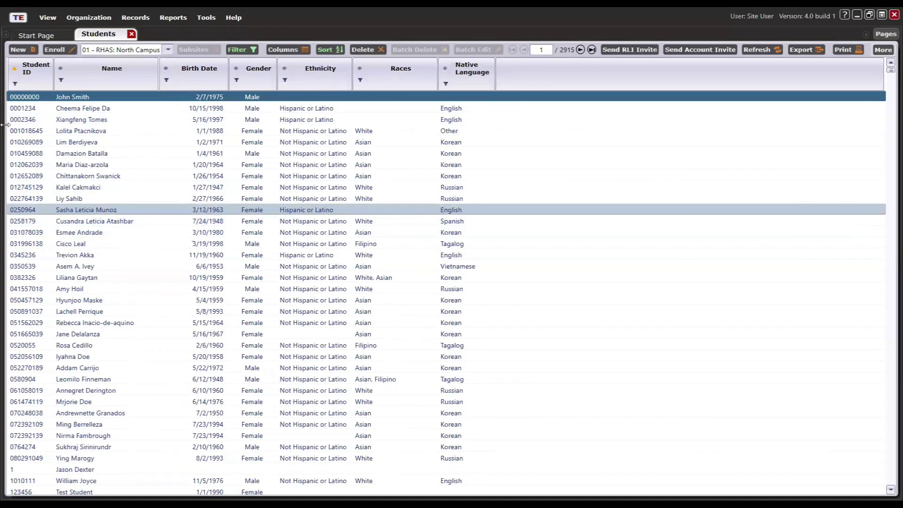
left_click(65, 50)
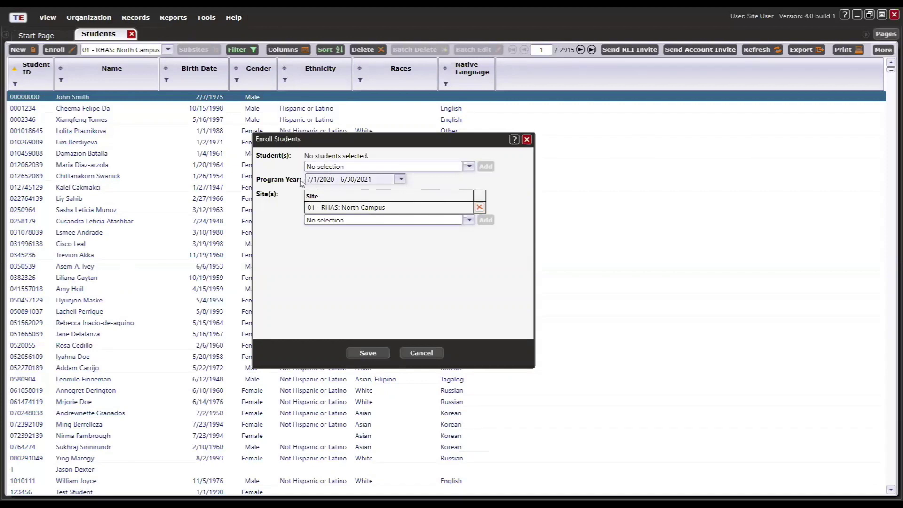
left_click(469, 167)
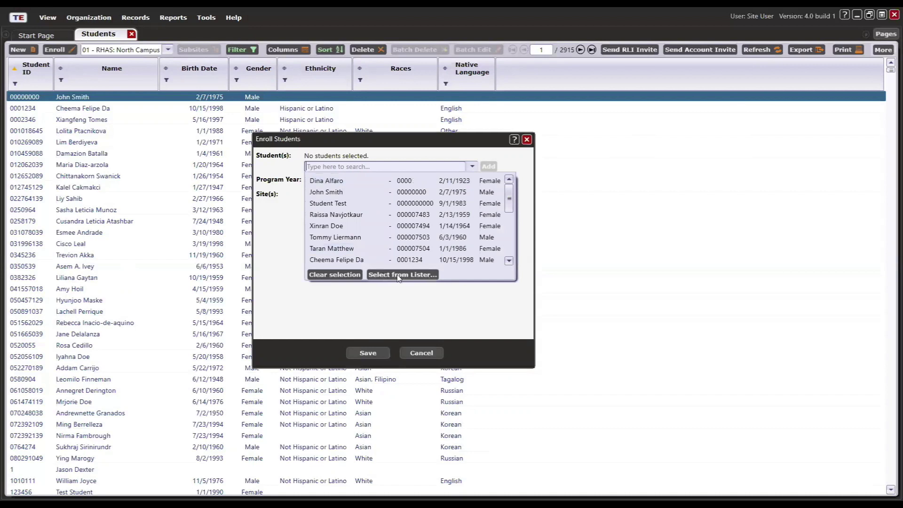
left_click(413, 275)
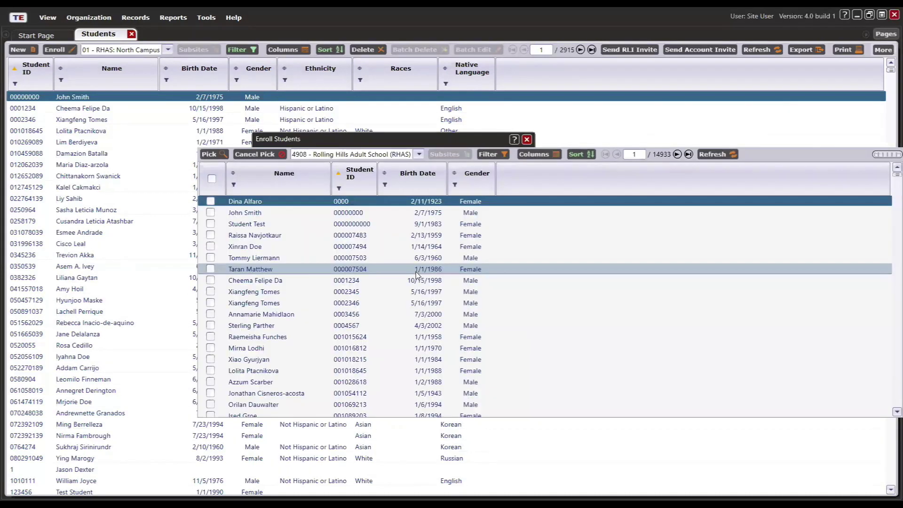
- Pick the second and third South Campus students and save their 2020–2021 North Campus enrollment
left_click(303, 157)
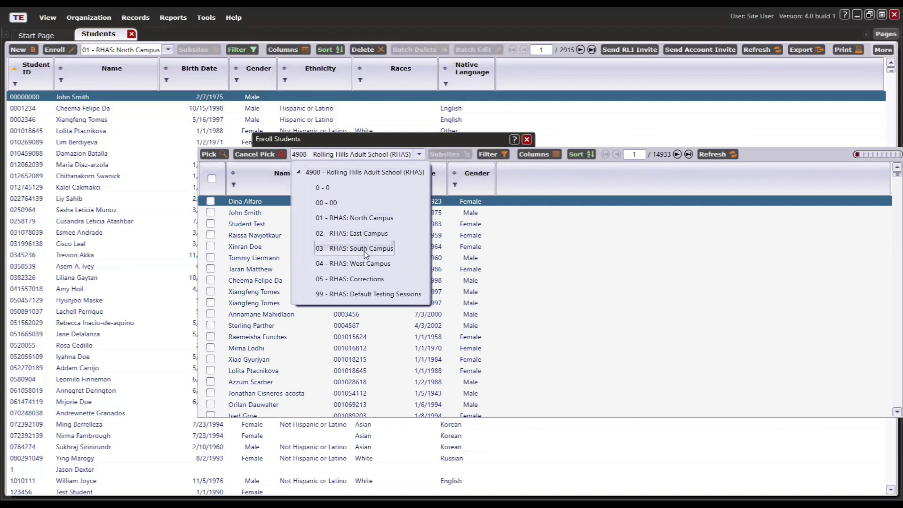
left_click(363, 250)
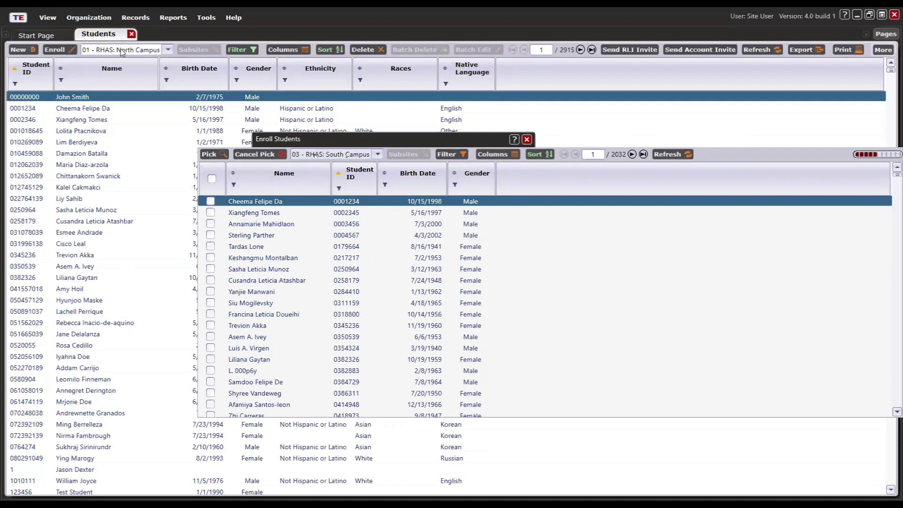
left_click(211, 212)
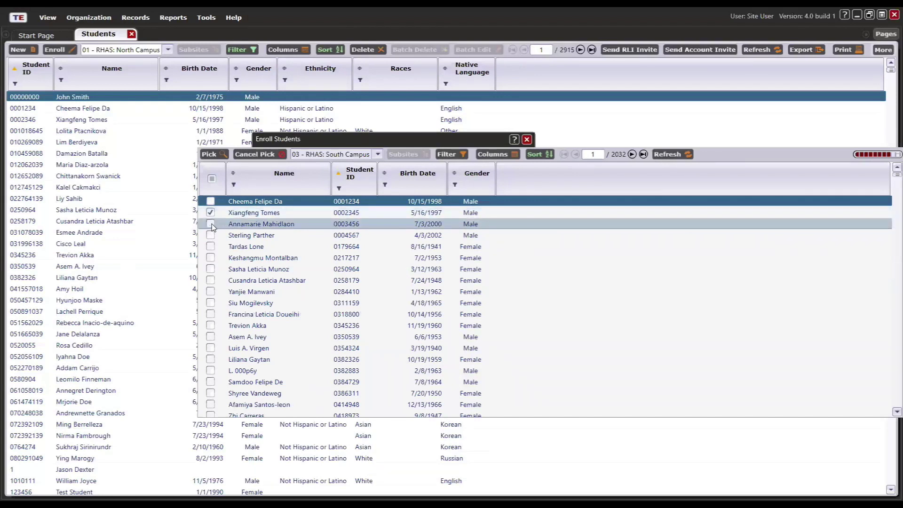
left_click(211, 225)
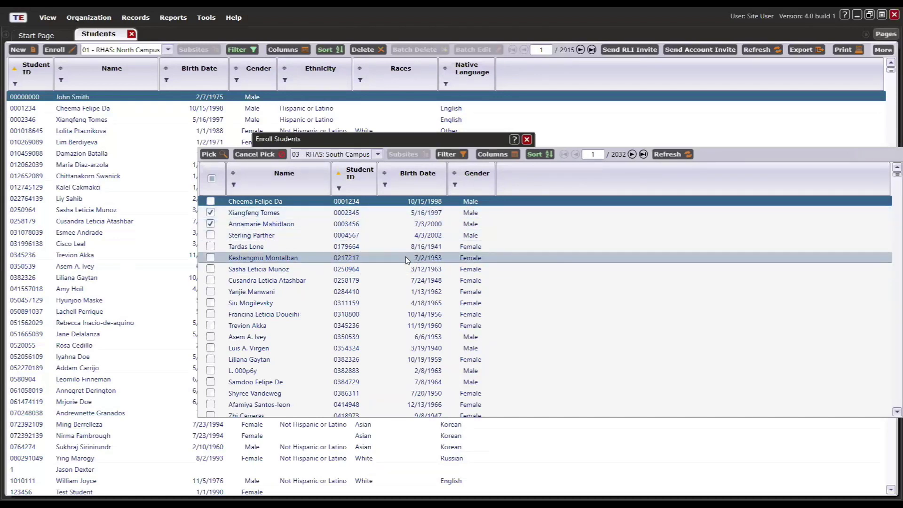
left_click(209, 155)
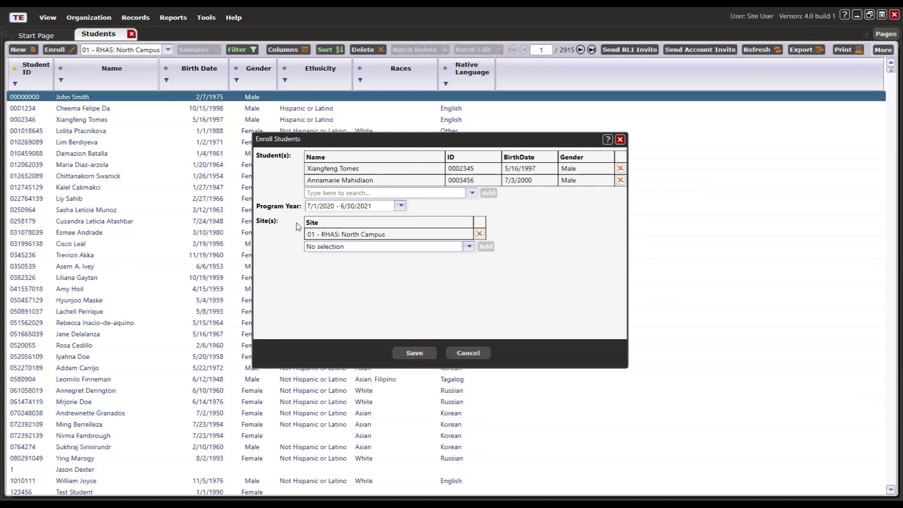
left_click(412, 355)
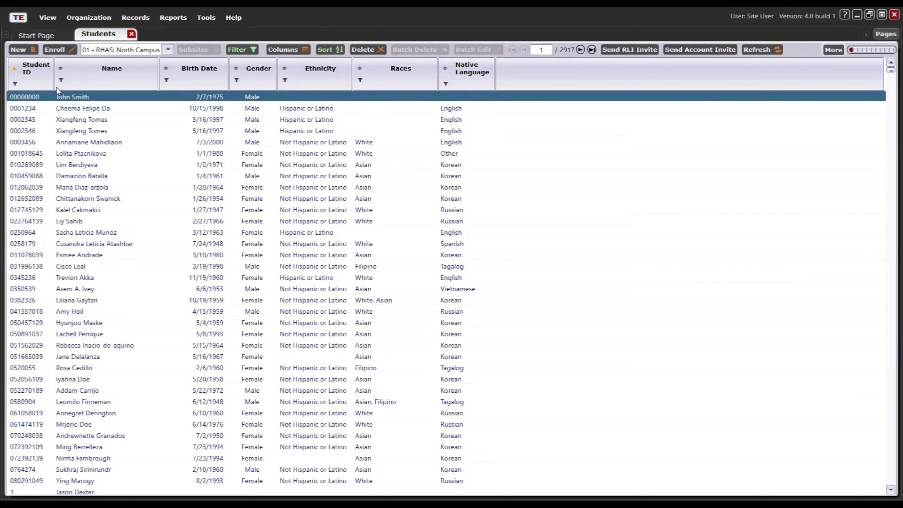
- Open the first newly enrolled student's record to verify its site enrollments
left_click(74, 122)
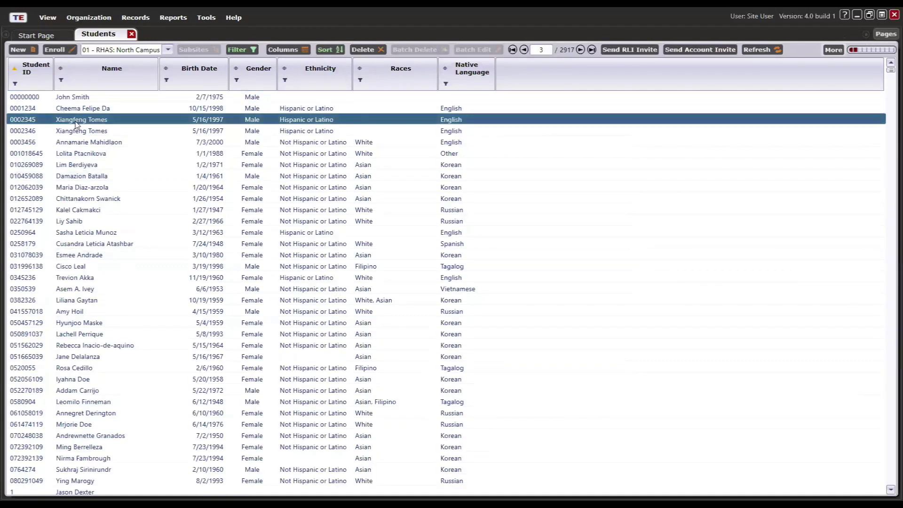
left_click(87, 145)
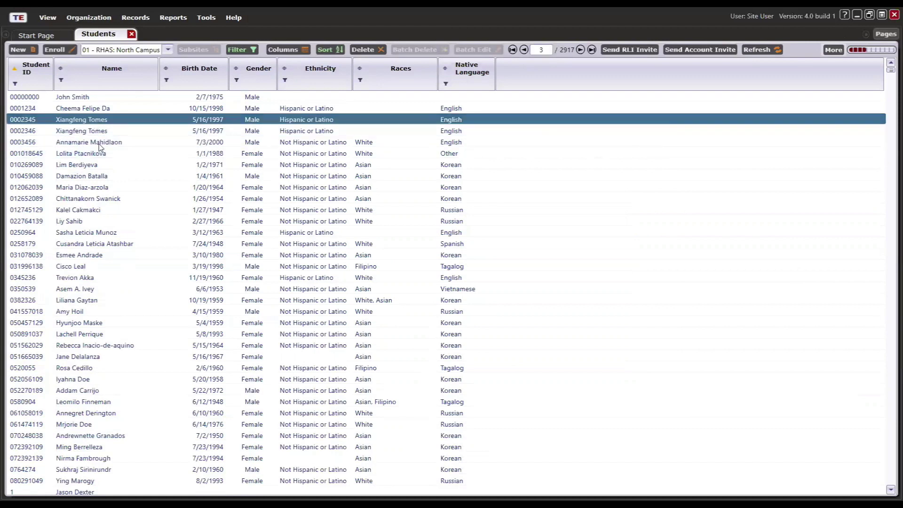
left_click(106, 123)
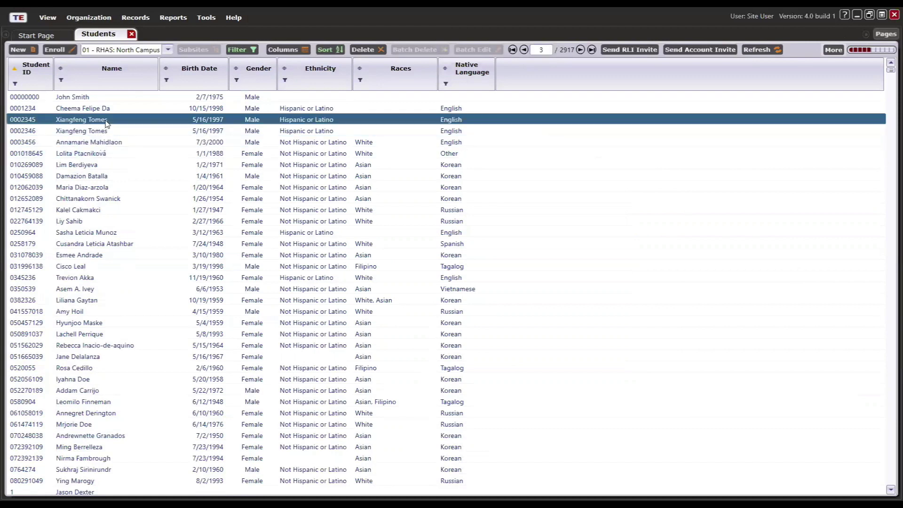
double_click(106, 123)
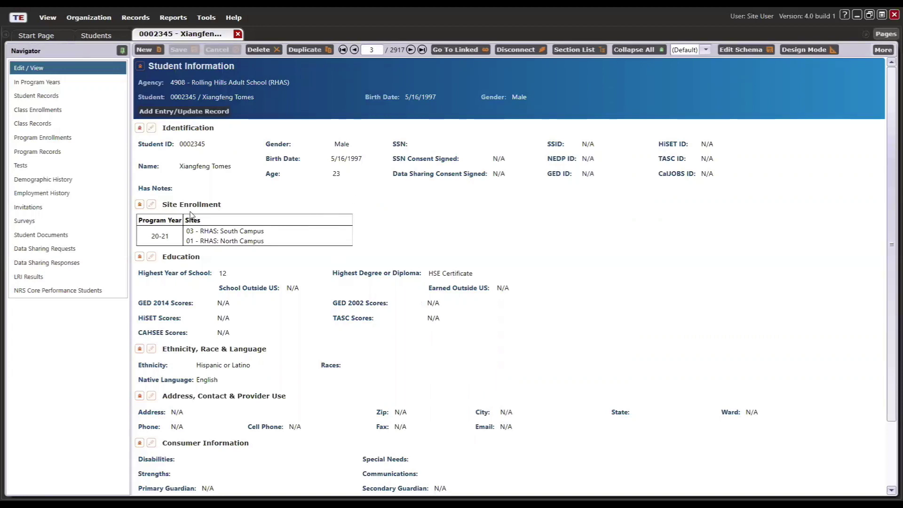
left_click(152, 204)
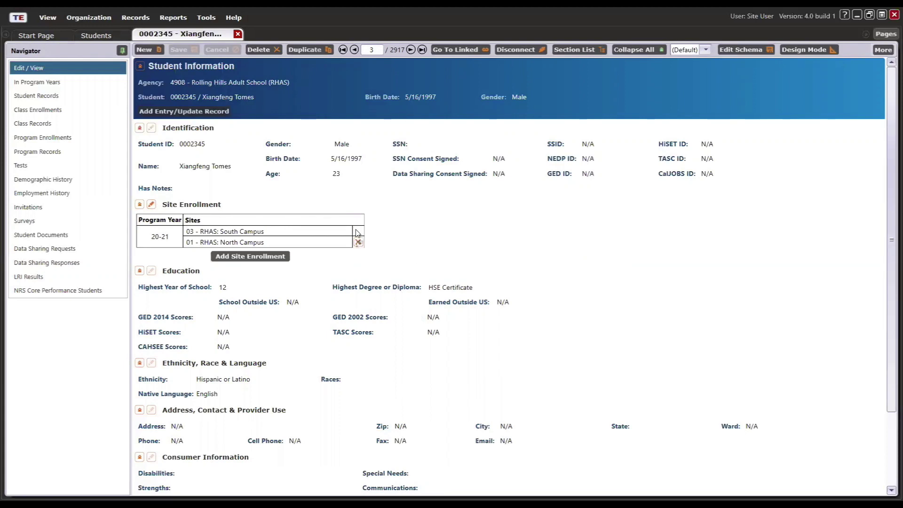
left_click(238, 34)
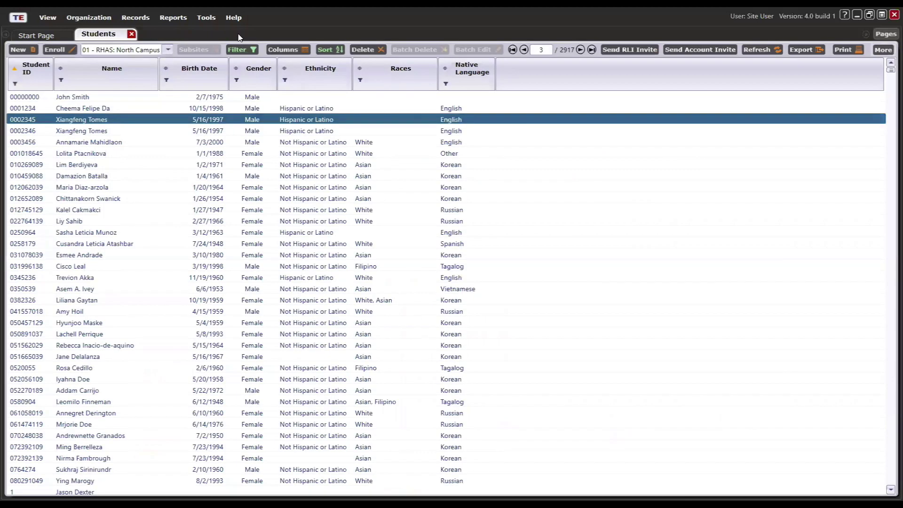
- Check the other newly enrolled student's record, then select the first duplicate-name row
double_click(103, 146)
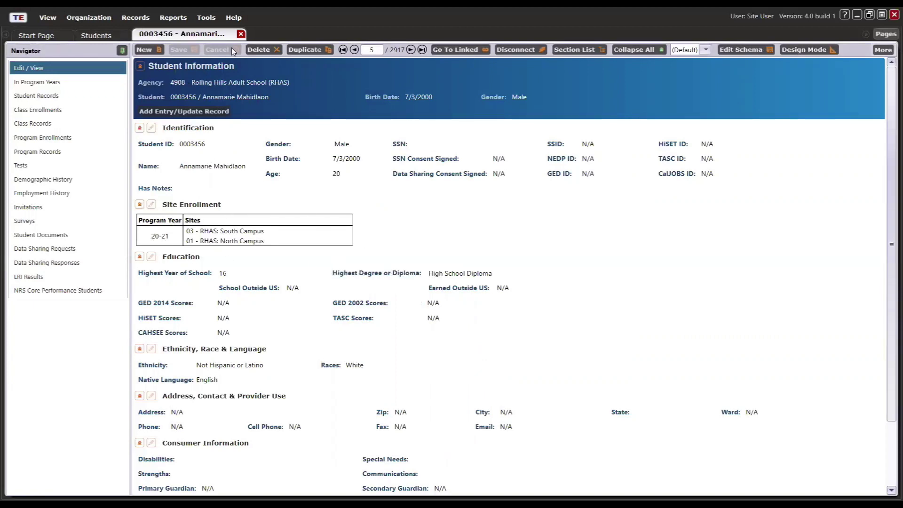
left_click(240, 34)
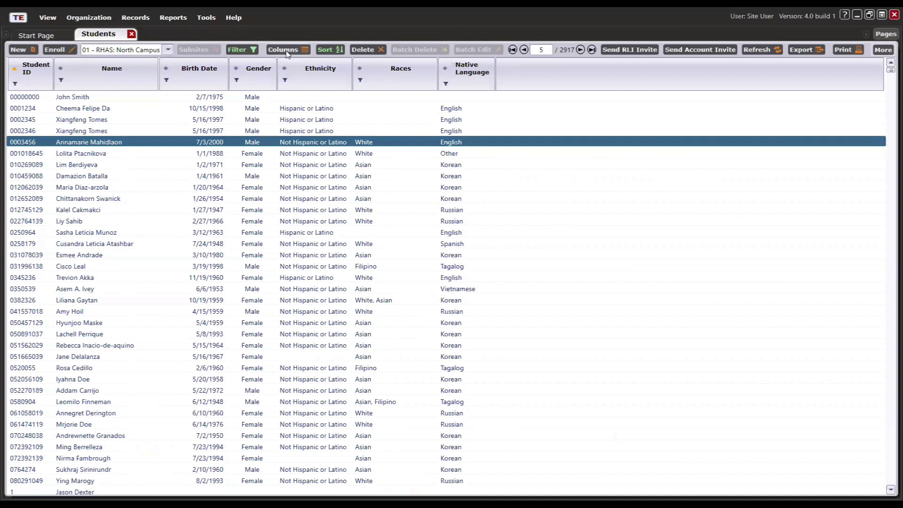
left_click(116, 121)
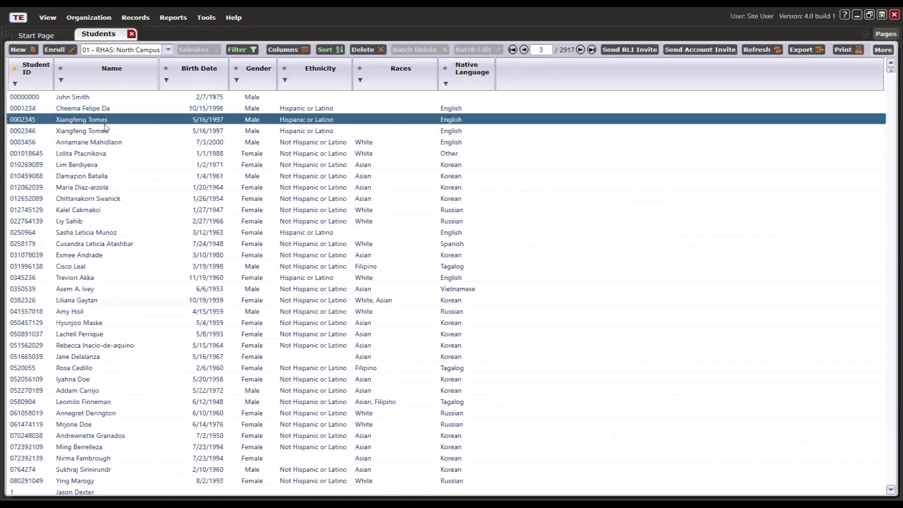
- Filter the list by name to the two duplicate records and attempt Merge, dismissing the permission warning
left_click(61, 81)
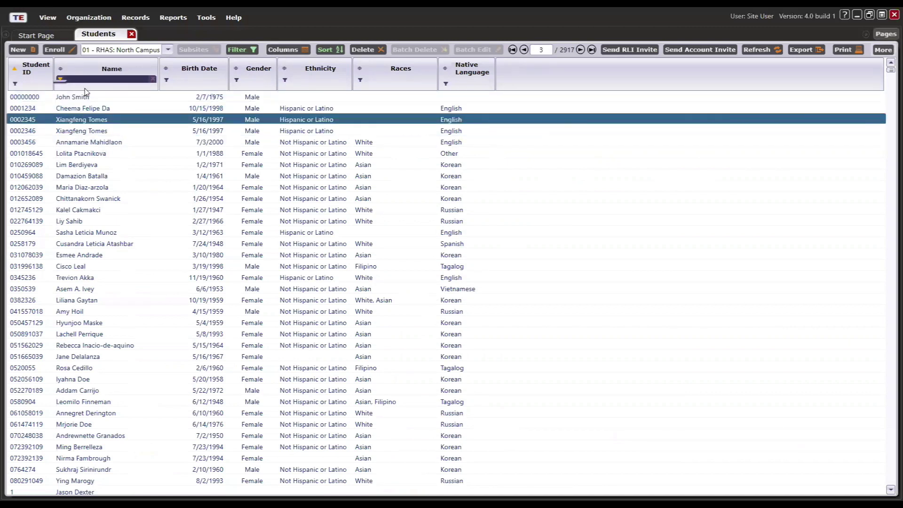
type("Xiangfen")
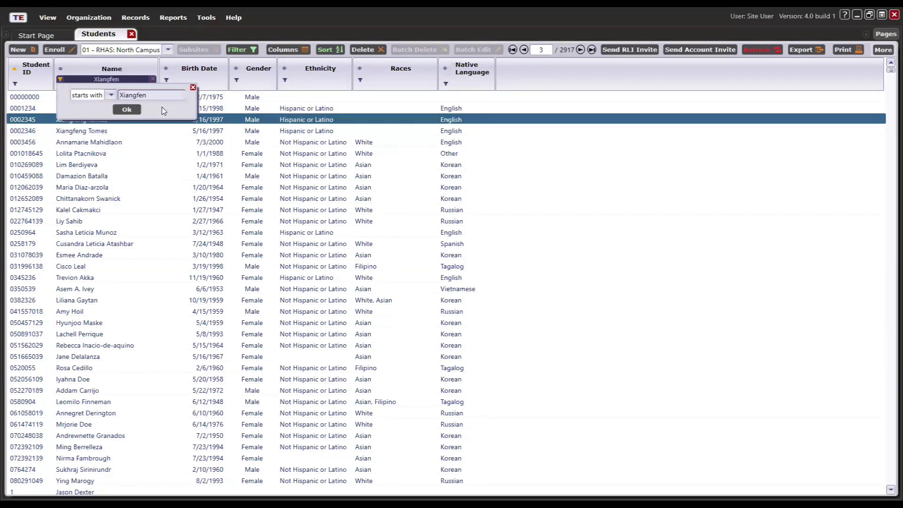
type("g")
key("Return")
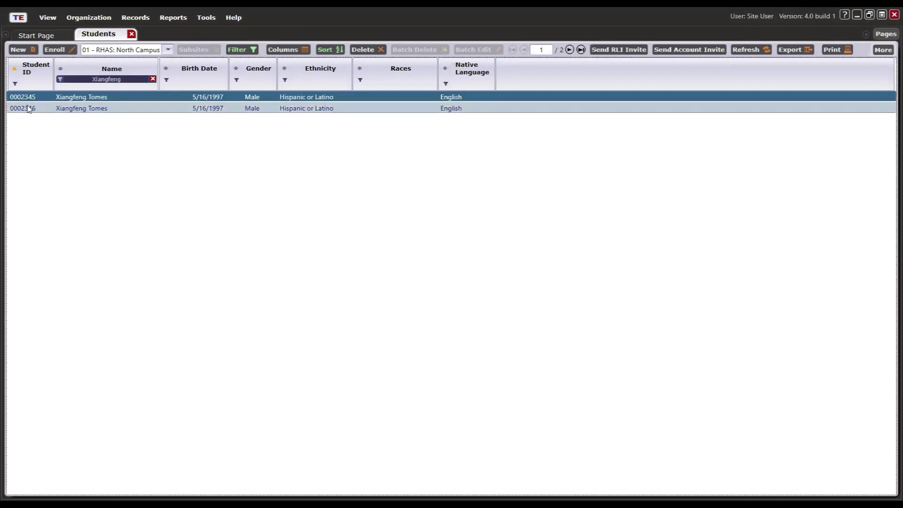
left_click(93, 109, "ctrl")
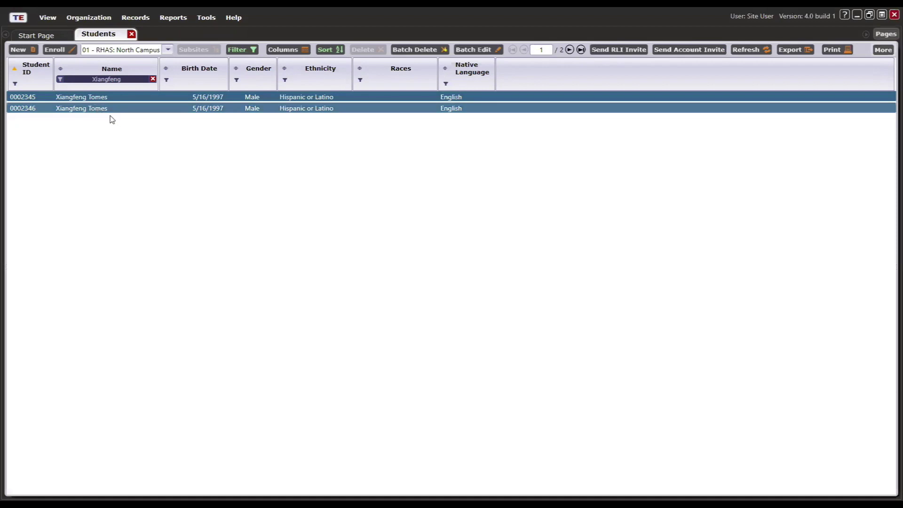
left_click(882, 50)
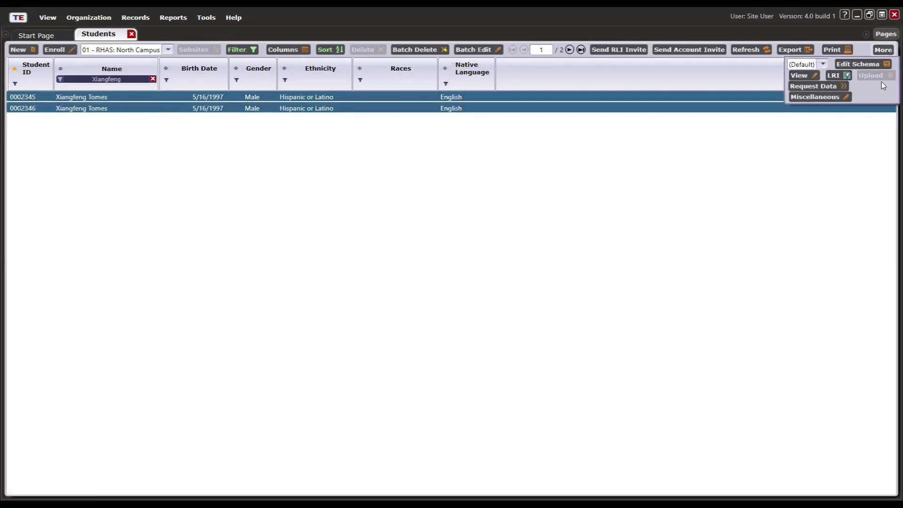
left_click(827, 99)
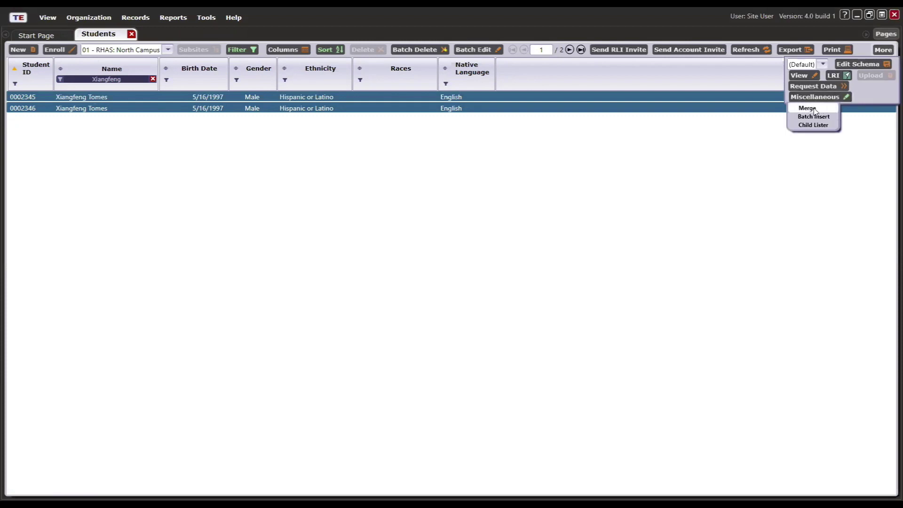
left_click(815, 109)
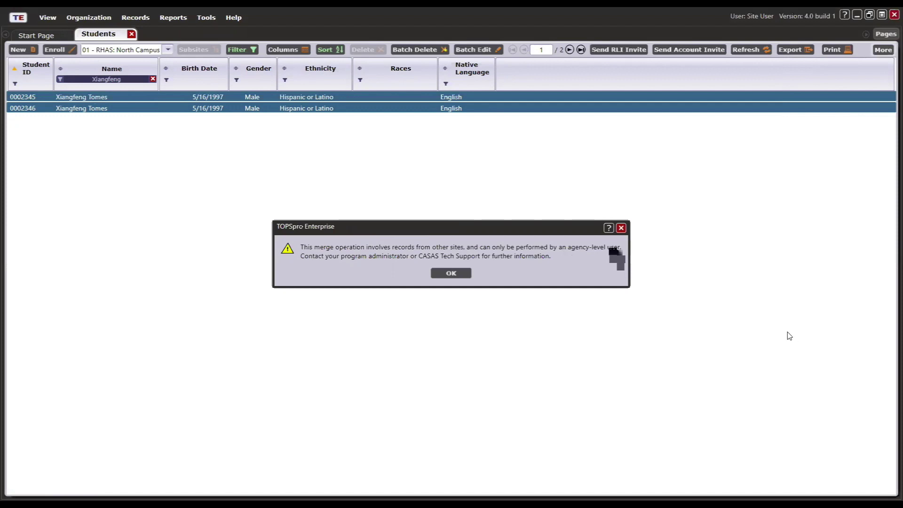
left_click(450, 278)
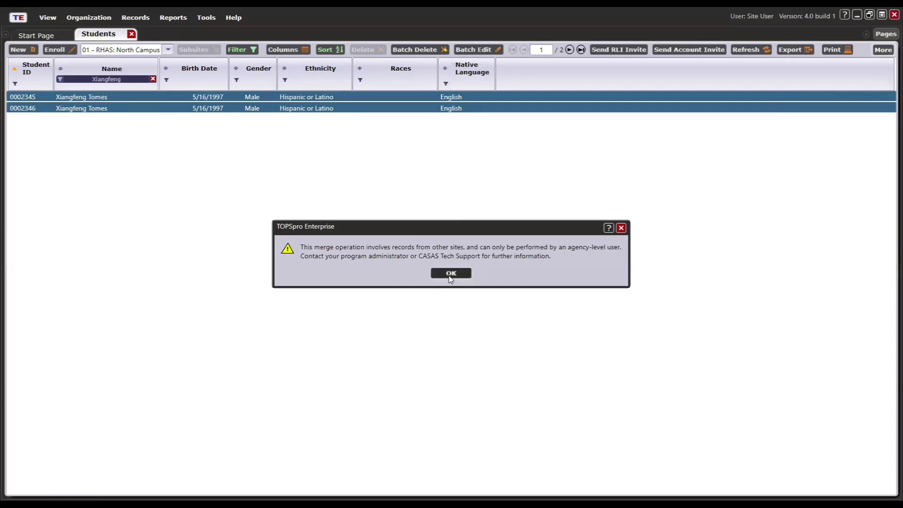
- Review the first duplicate's record, then delete it and confirm the deletion
left_click(151, 98)
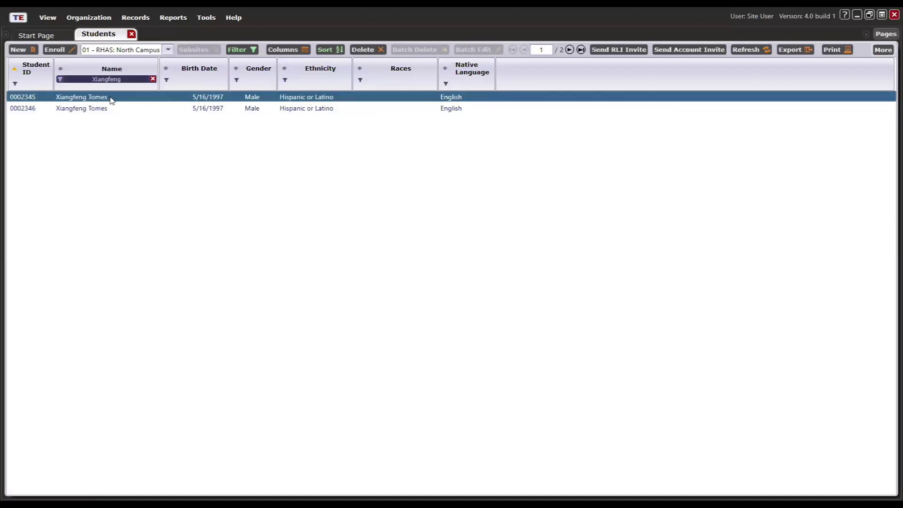
double_click(111, 98)
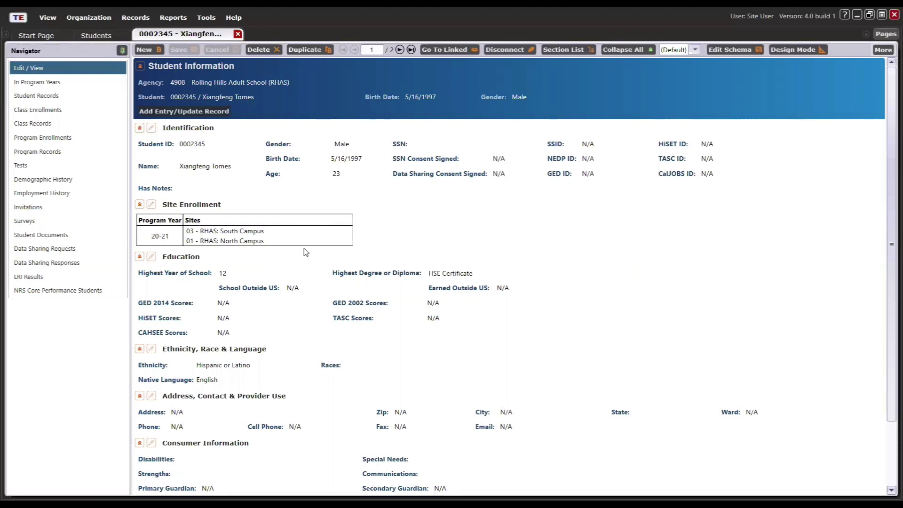
left_click(237, 34)
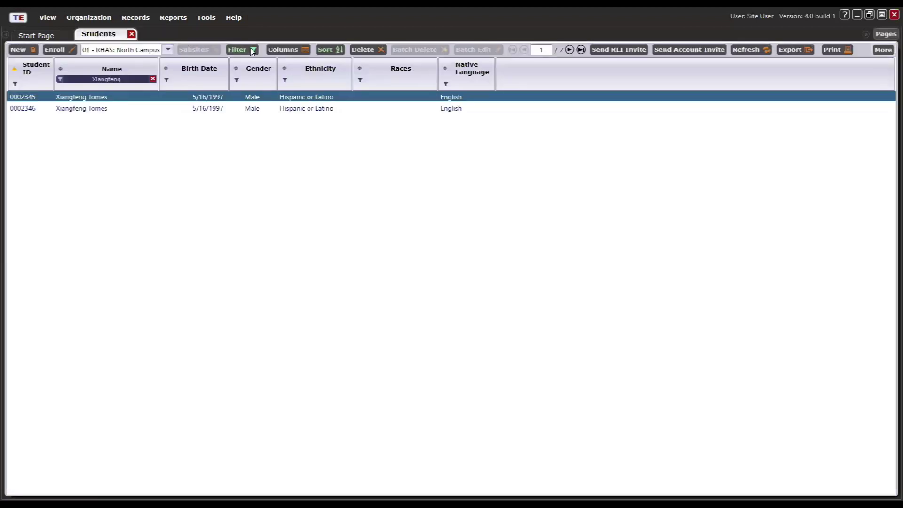
left_click(367, 50)
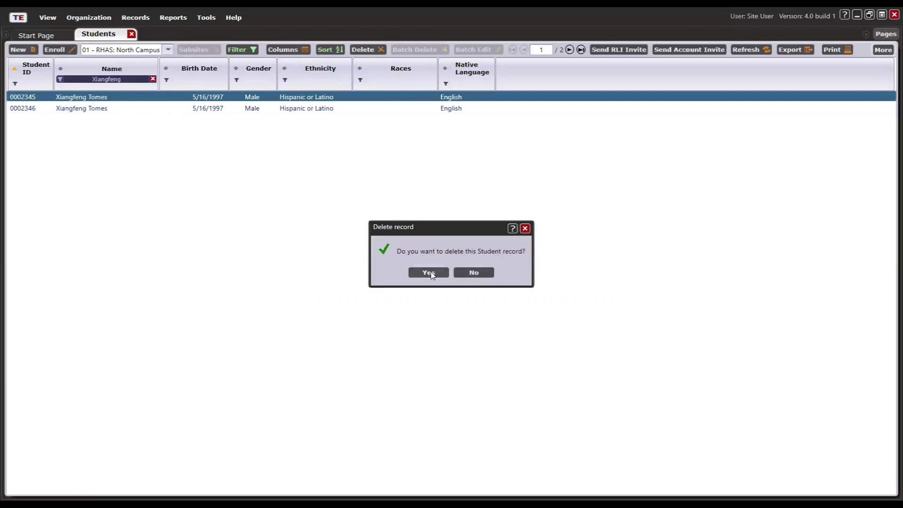
left_click(431, 274)
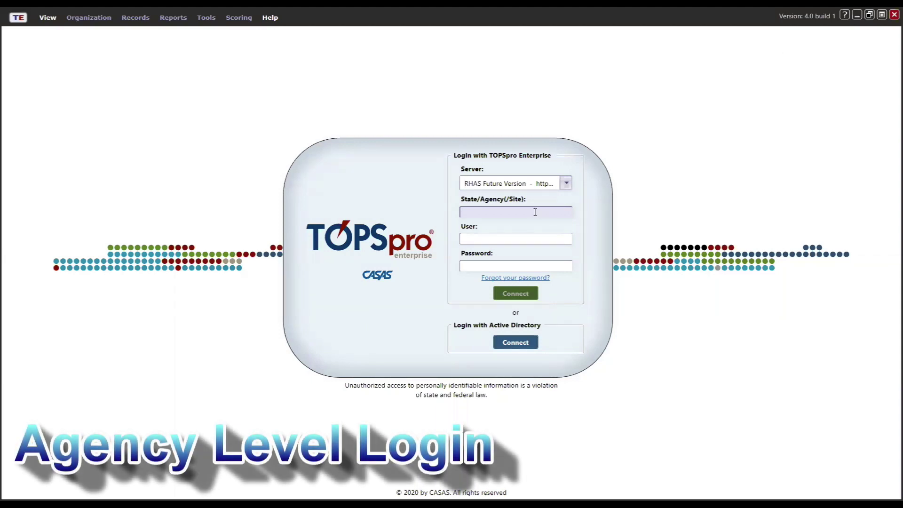
- Sign in at agency level with State/Agency 4908 and the agency user's name and password
type("4908")
key("Tab")
type("AgencyUser")
key("Tab")
type("**********")
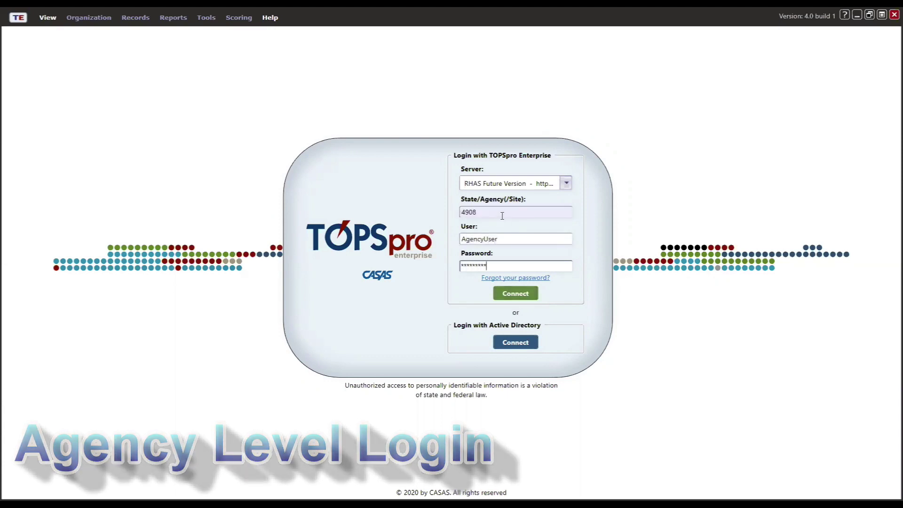
left_click(515, 293)
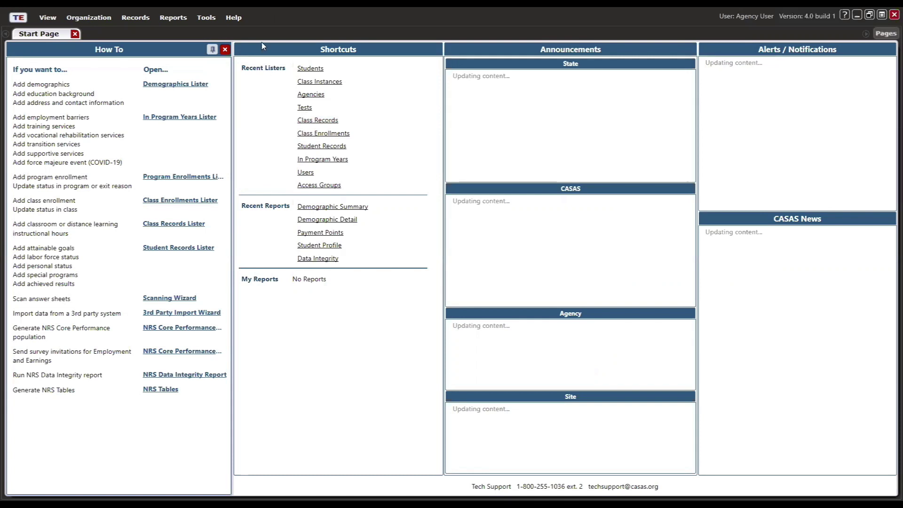
- Open the Students demographics list and filter it to North Campus
left_click(137, 17)
mouse_move(145, 31)
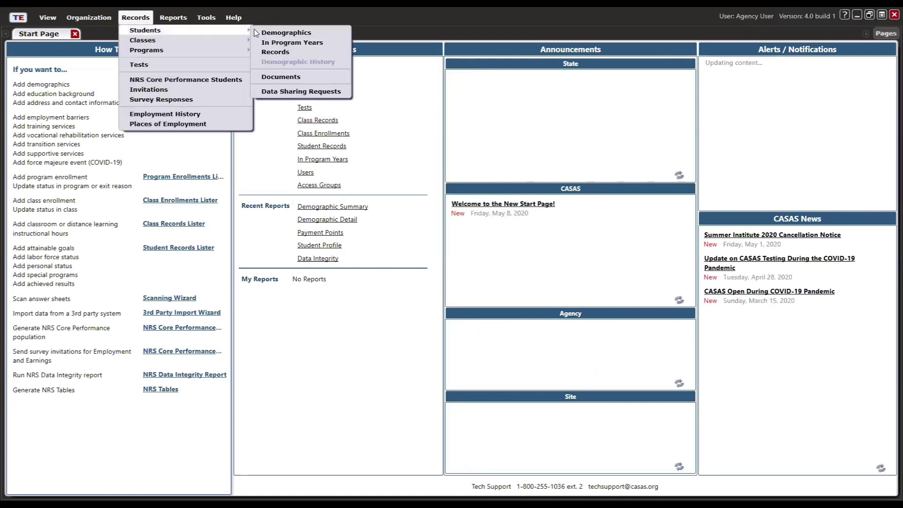
left_click(321, 33)
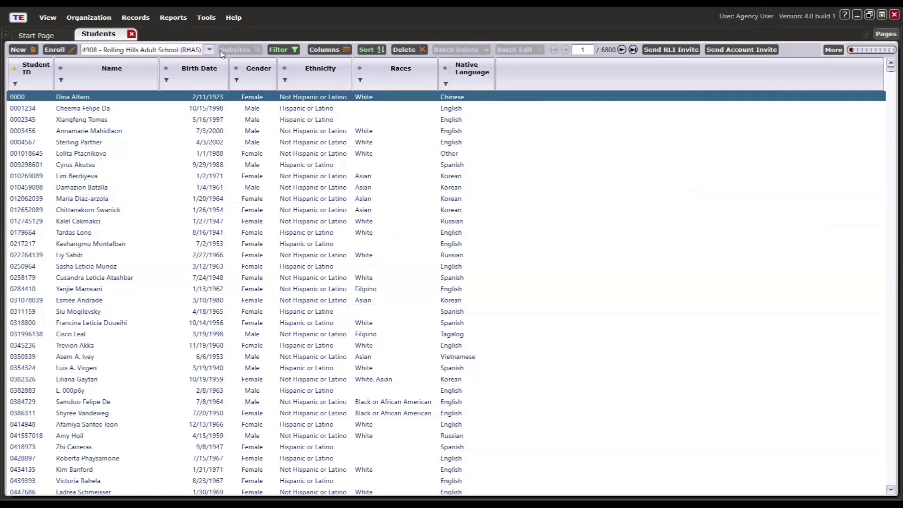
left_click(179, 50)
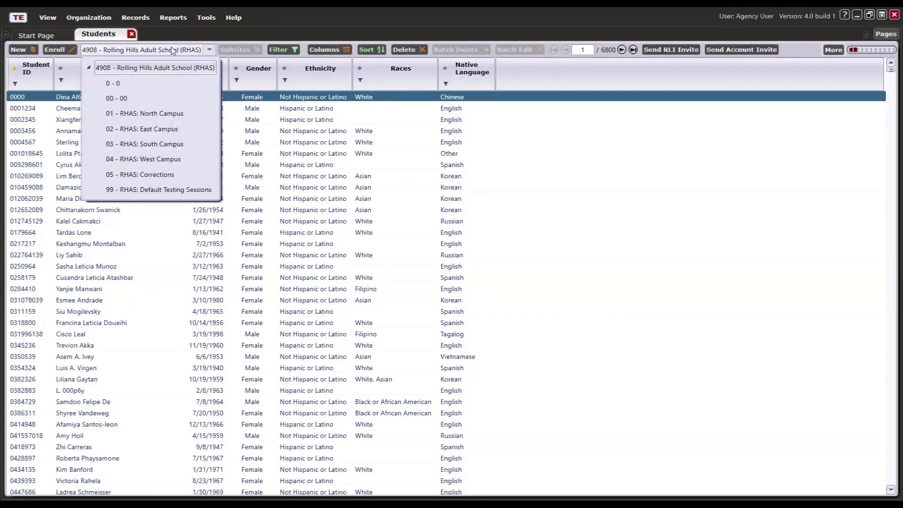
left_click(173, 50)
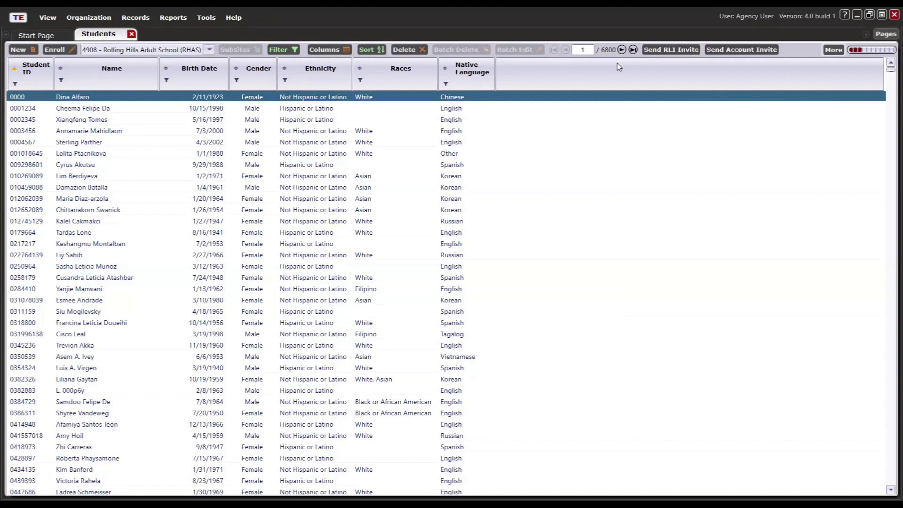
left_click(192, 50)
left_click(152, 115)
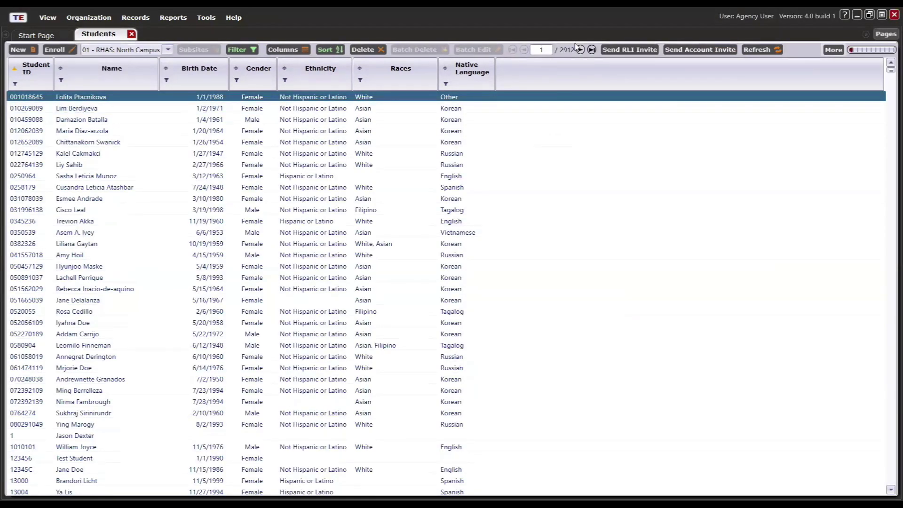
- Switch the site filter to East, then 03 - RHAS: South Campus, and open the first student
left_click(148, 51)
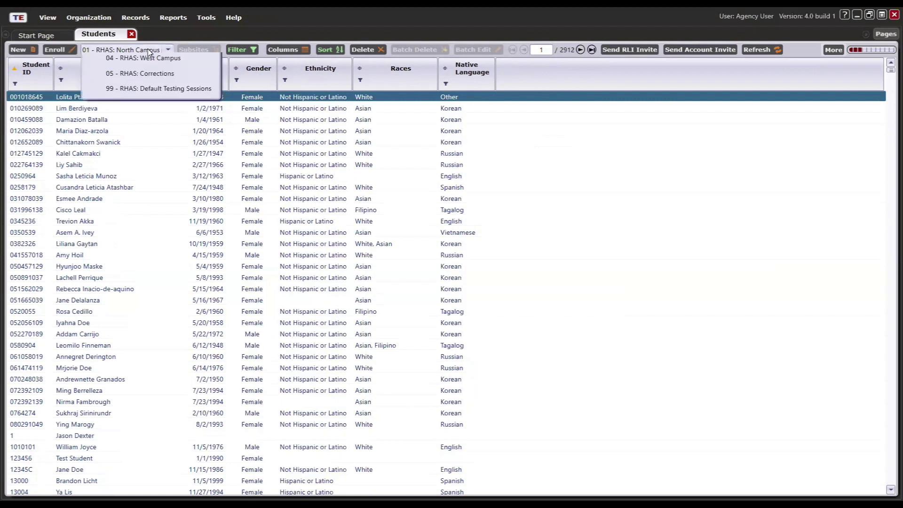
left_click(139, 129)
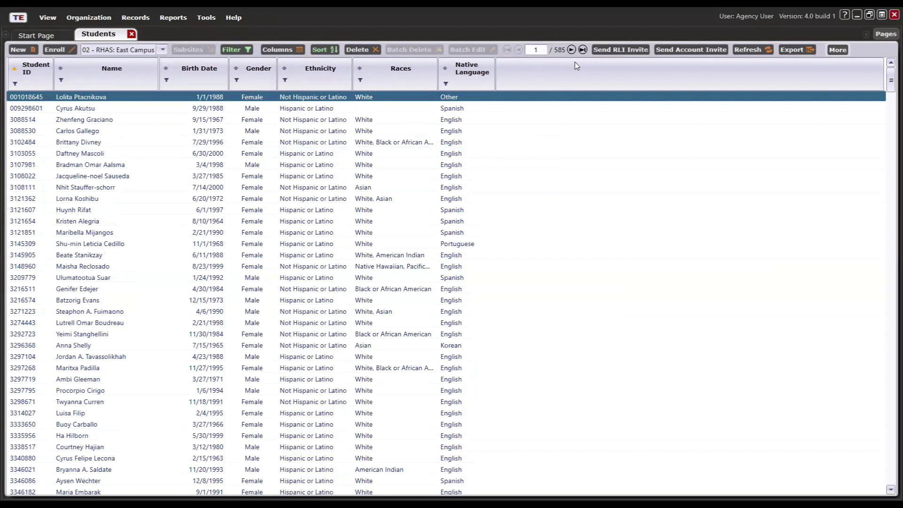
left_click(163, 49)
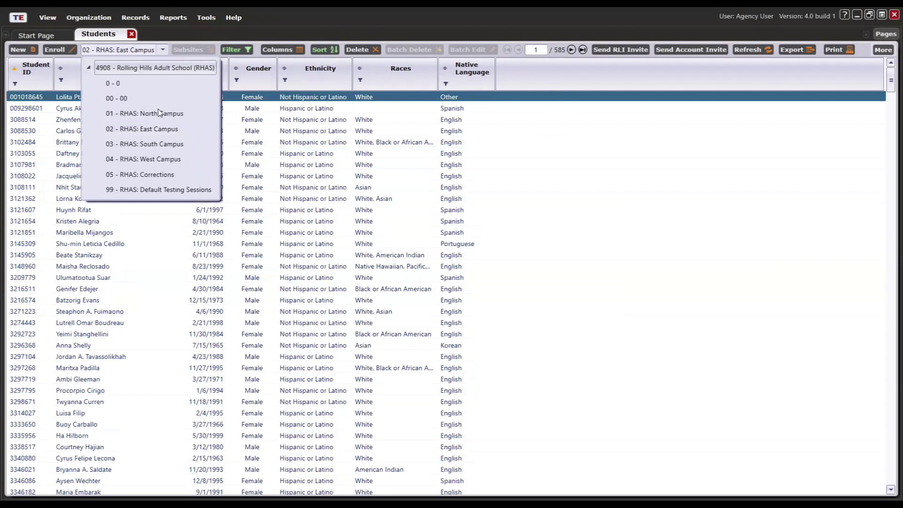
left_click(164, 144)
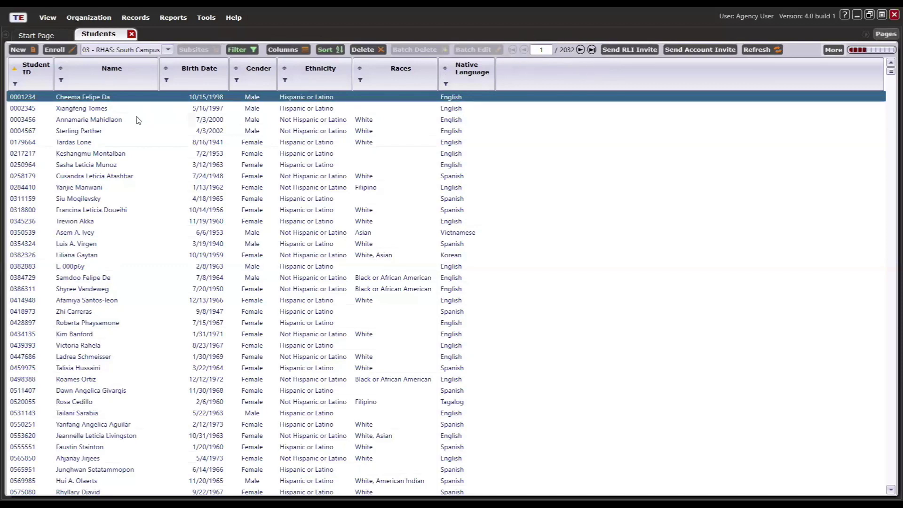
double_click(96, 99)
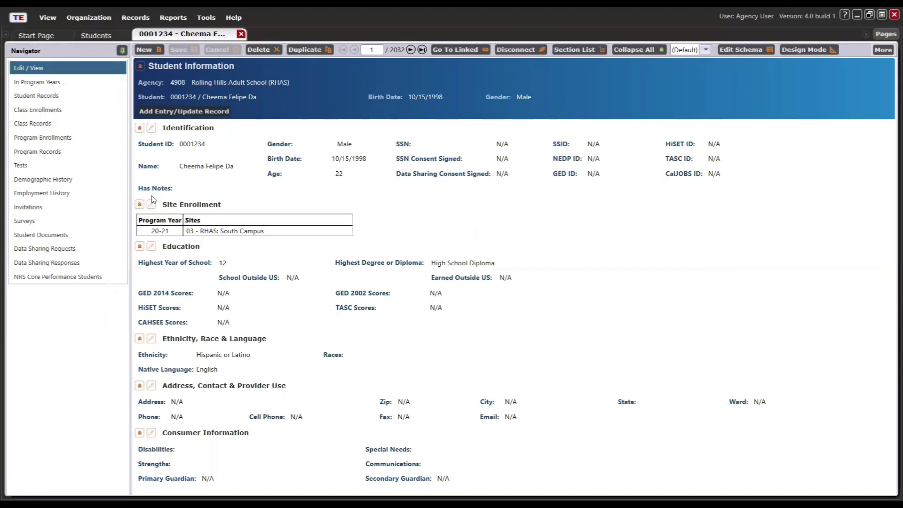
- Open the Class Instances list from the Organization > Classes menu
left_click(92, 21)
mouse_move(96, 54)
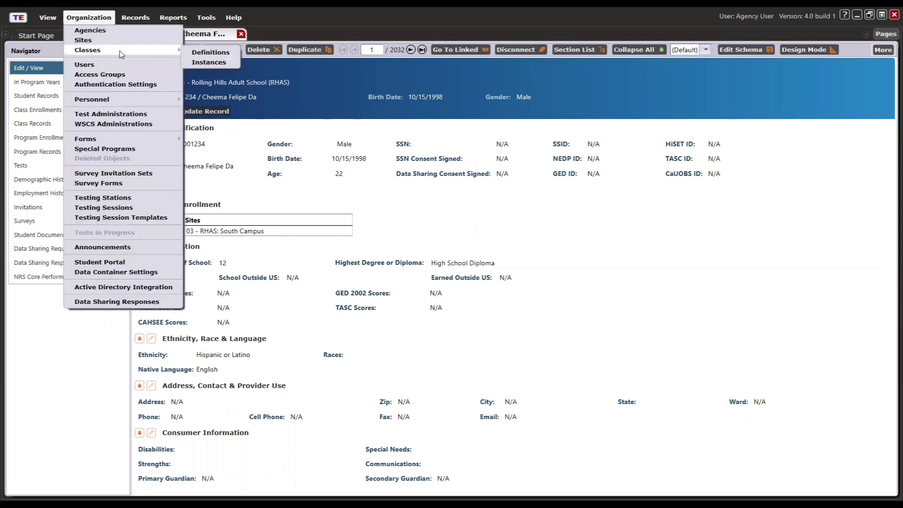
left_click(208, 62)
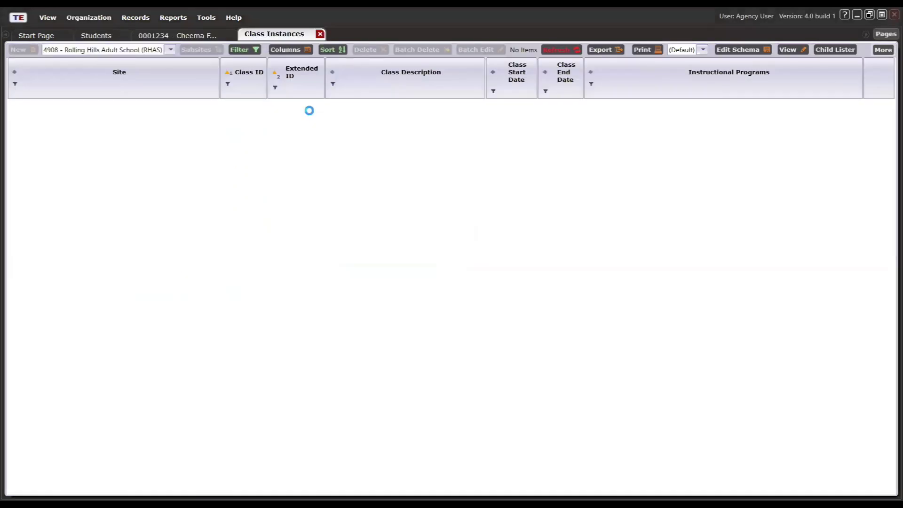
- Filter classes to North Campus, open class 10001 FALL, and view its Class Enrollments
left_click(122, 51)
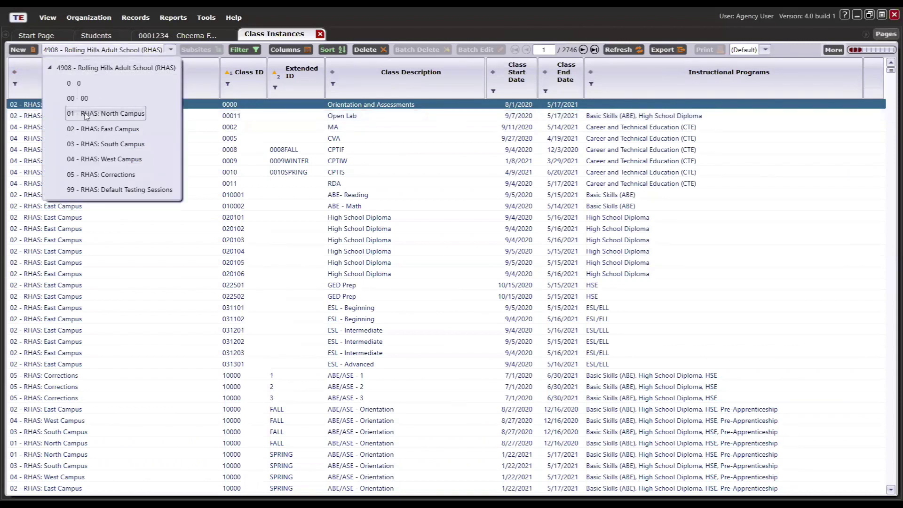
left_click(120, 114)
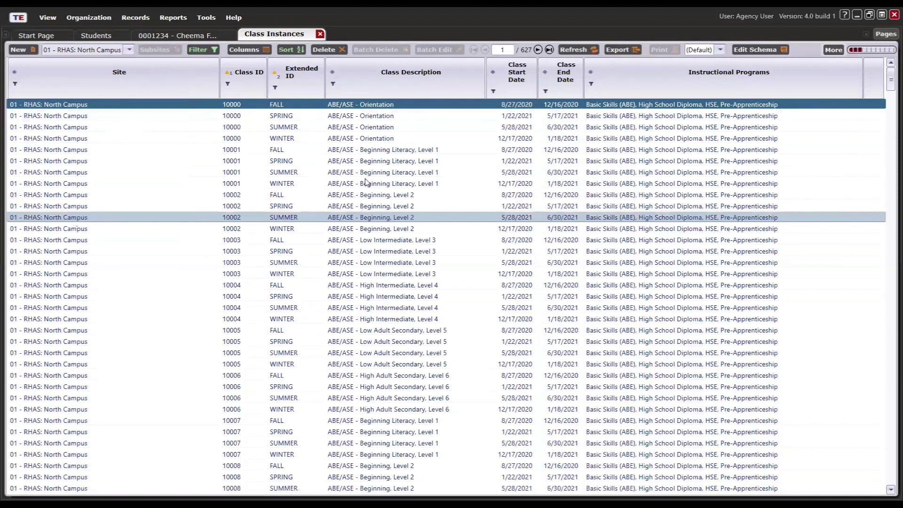
left_click(368, 152)
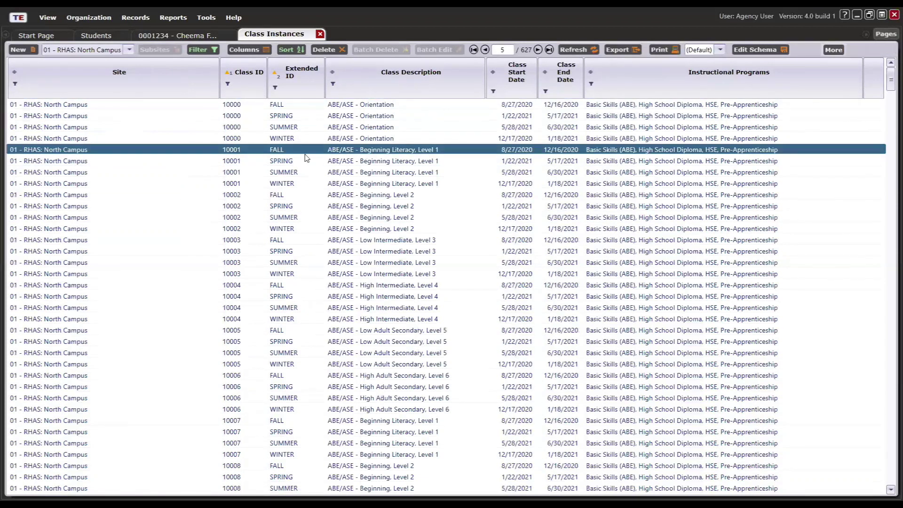
double_click(365, 151)
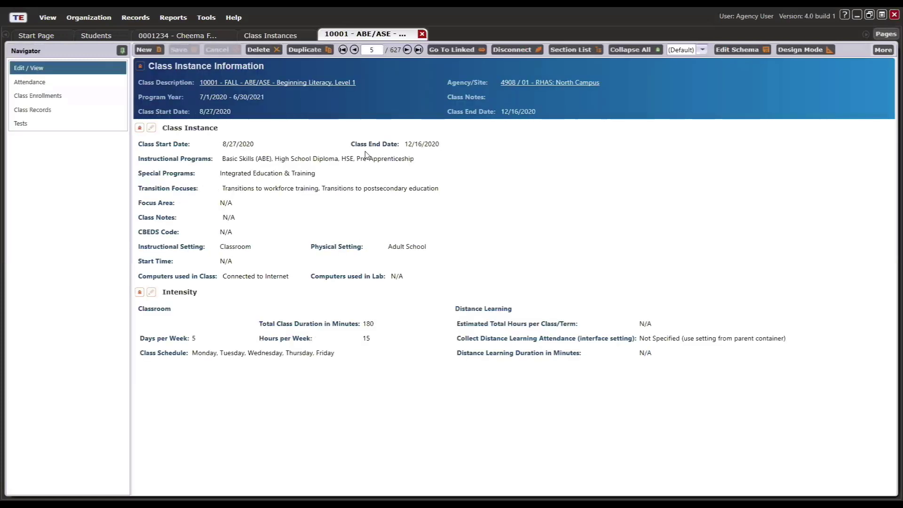
left_click(52, 99)
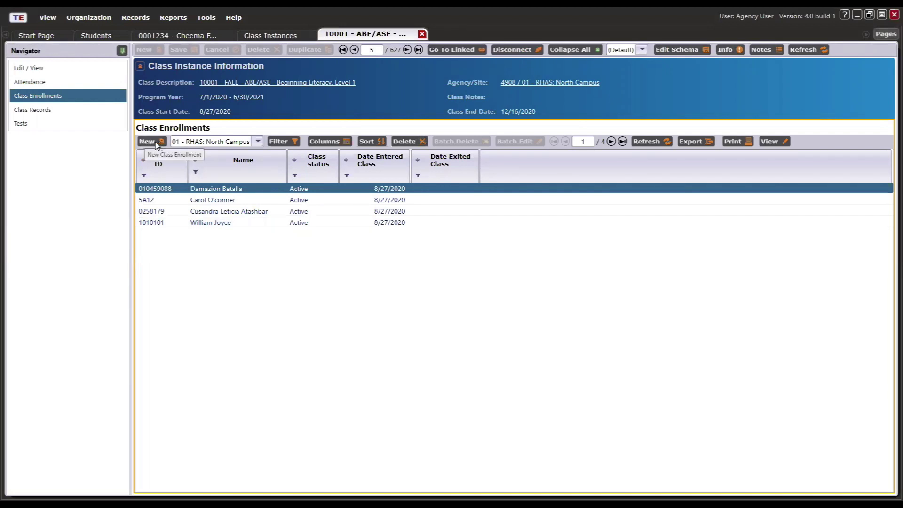
- Start a new class enrollment and pick the first South Campus student from the lister
left_click(147, 141)
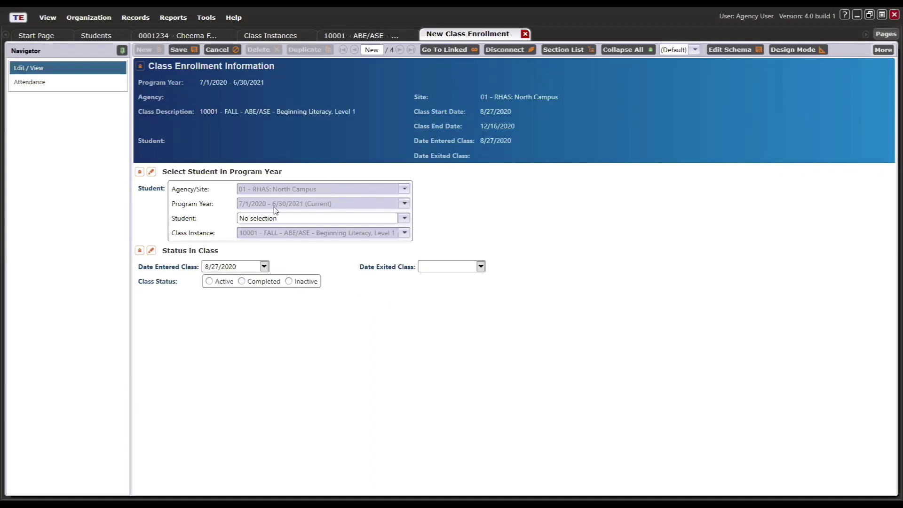
left_click(404, 219)
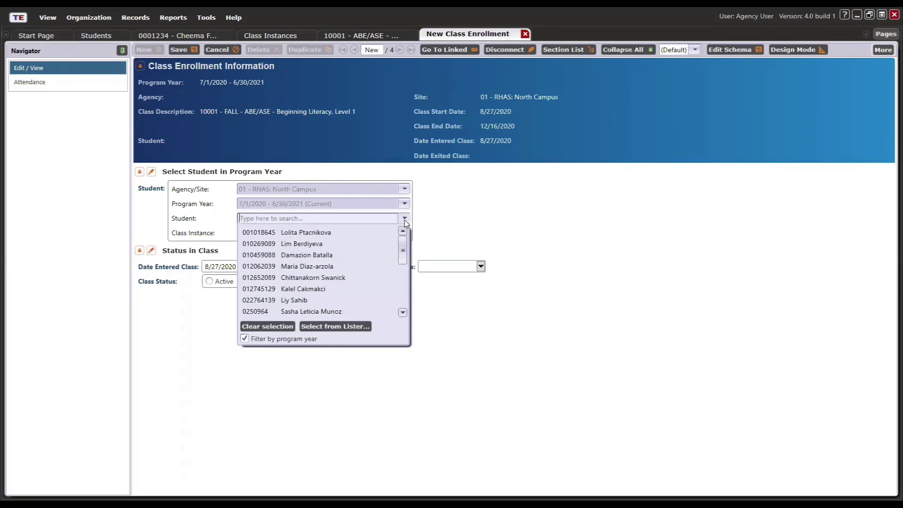
left_click(336, 326)
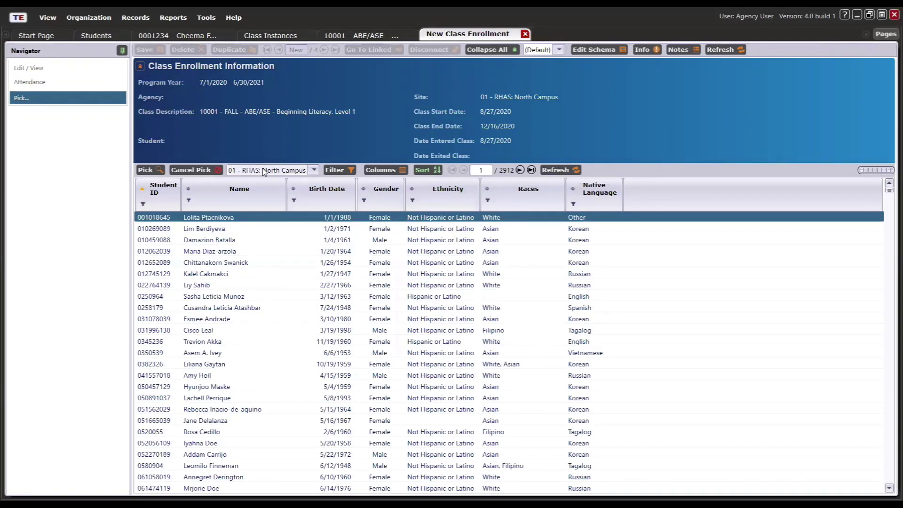
left_click(263, 171)
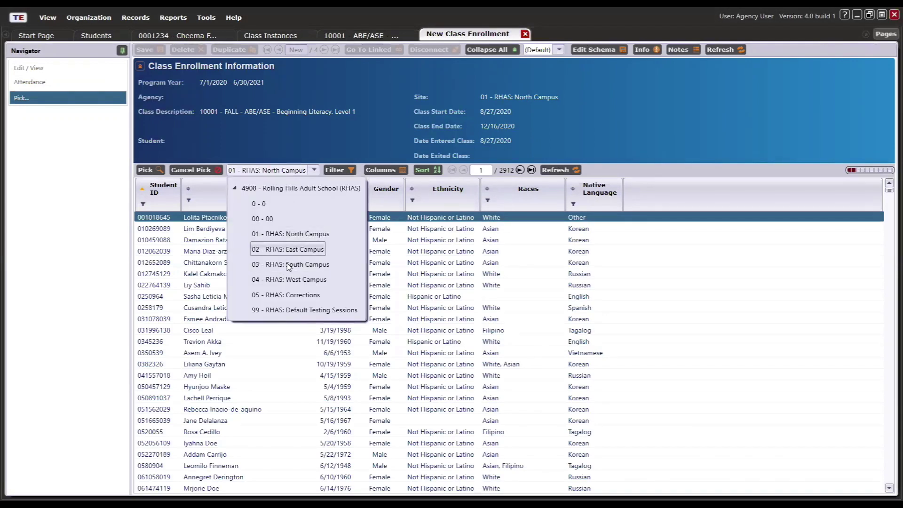
left_click(290, 265)
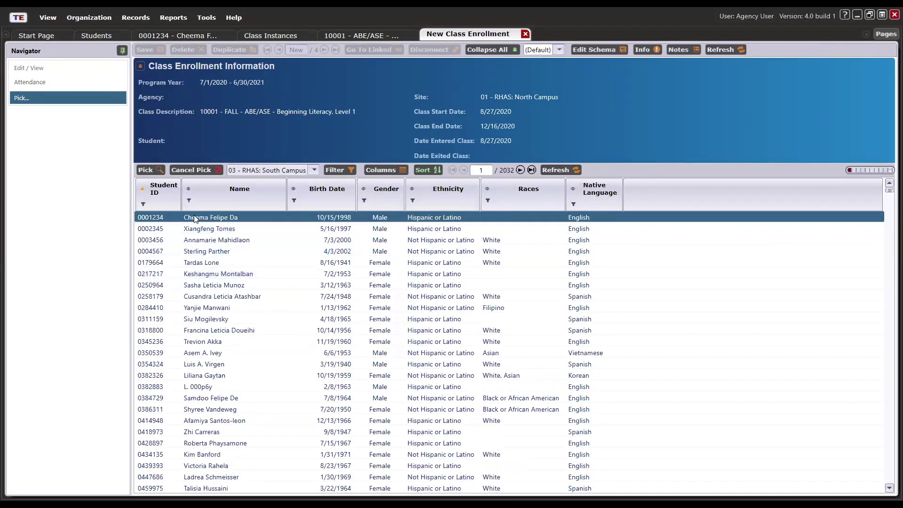
left_click(145, 169)
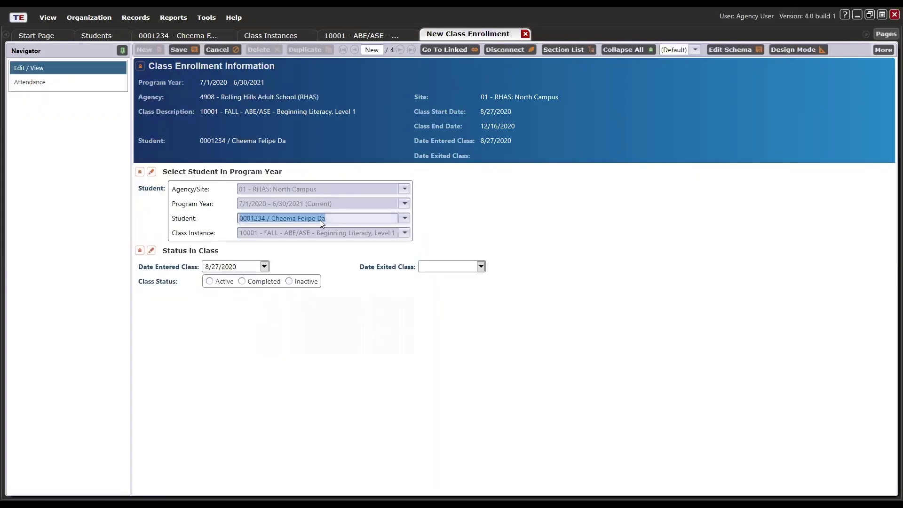
- Set the enrollment status to Active, save it, and return to the student's record
left_click(223, 282)
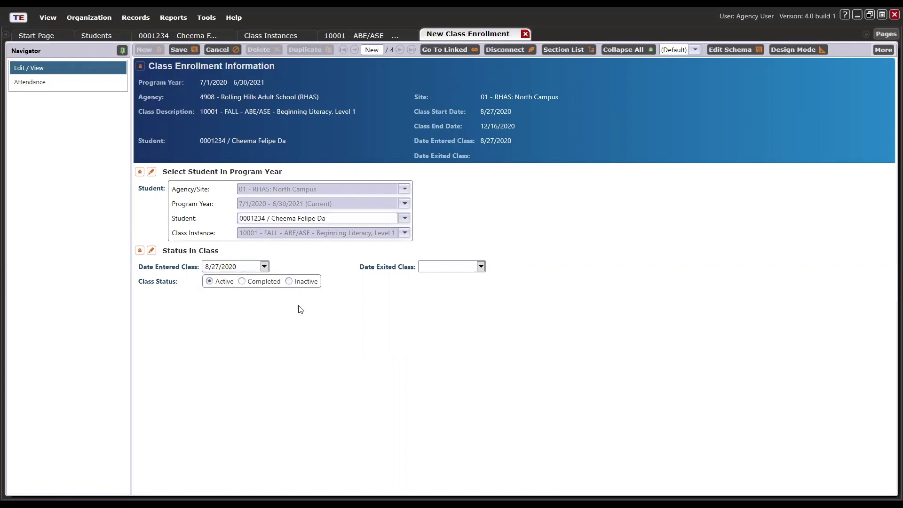
left_click(182, 50)
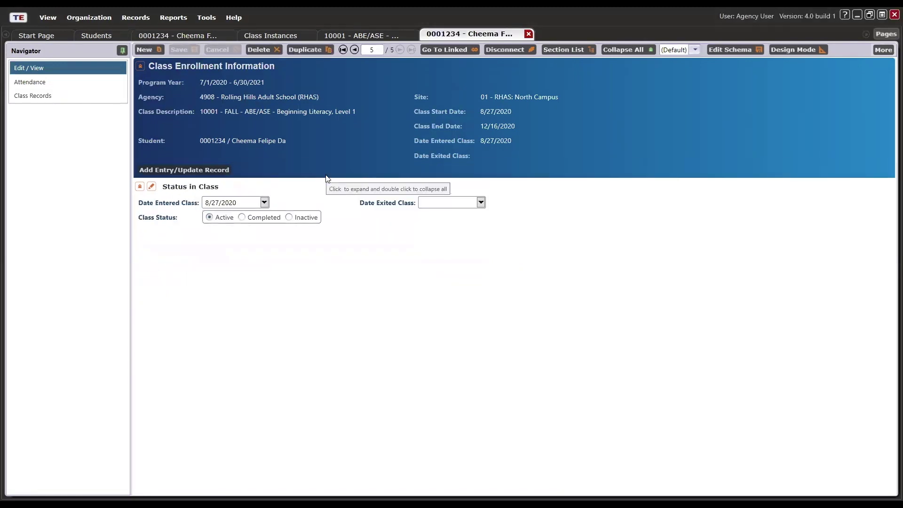
left_click(528, 34)
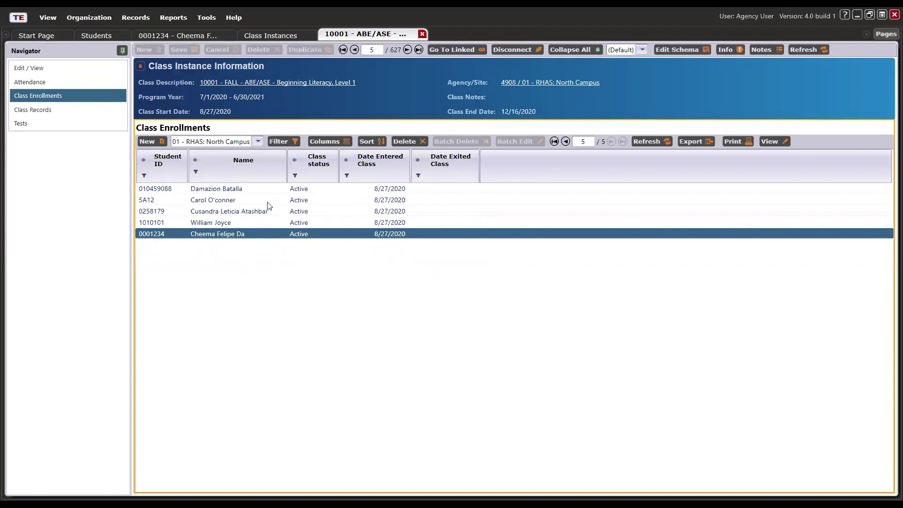
left_click(187, 37)
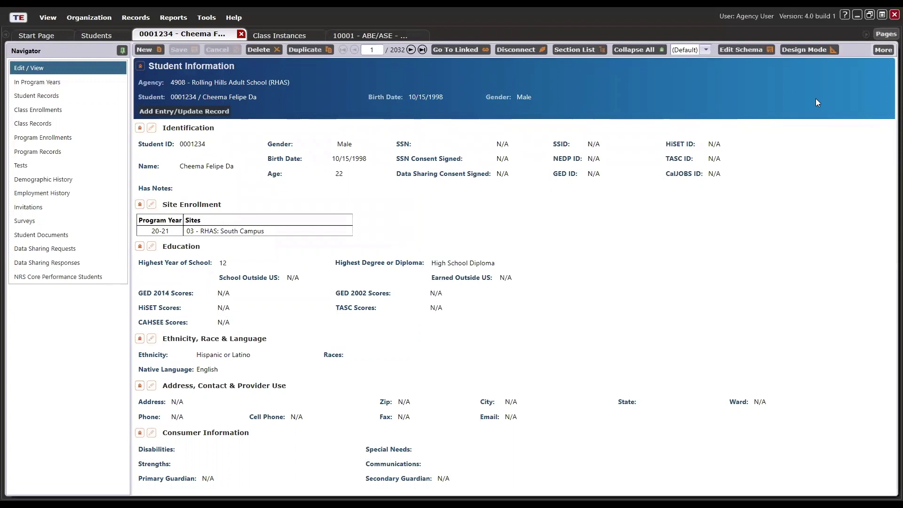
- Refresh the student record to list North Campus in 20-21 sites, then close the class and student tabs
left_click(876, 49)
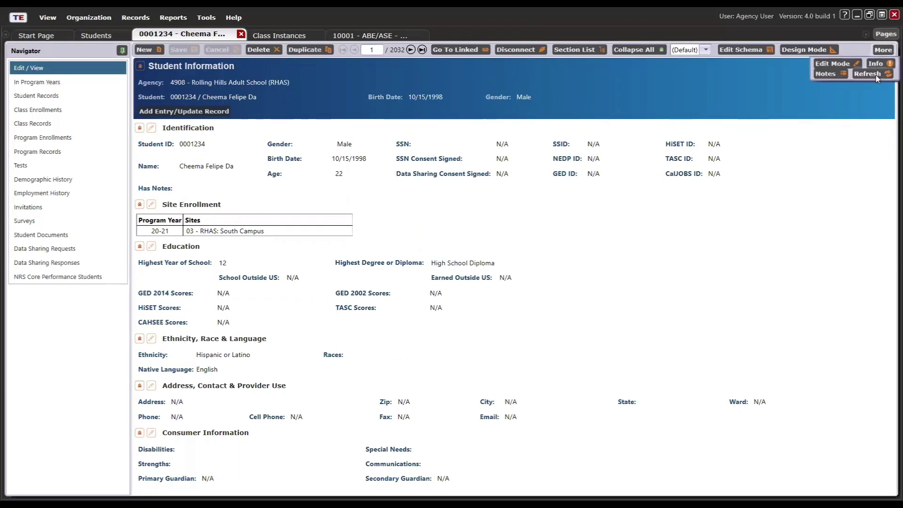
left_click(875, 75)
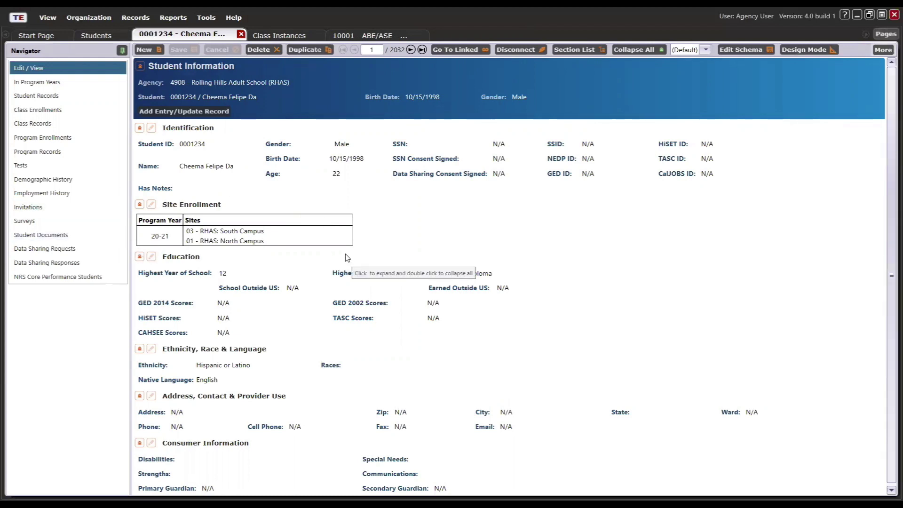
left_click(357, 36)
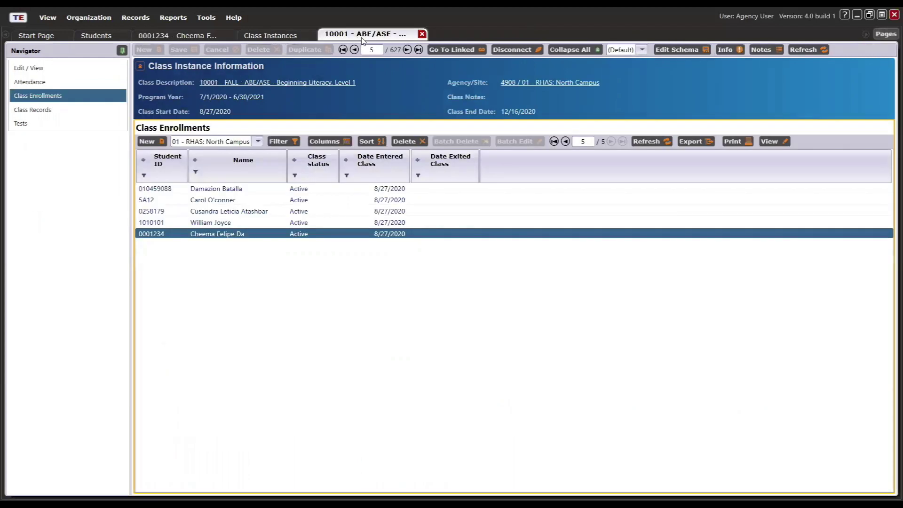
left_click(422, 34)
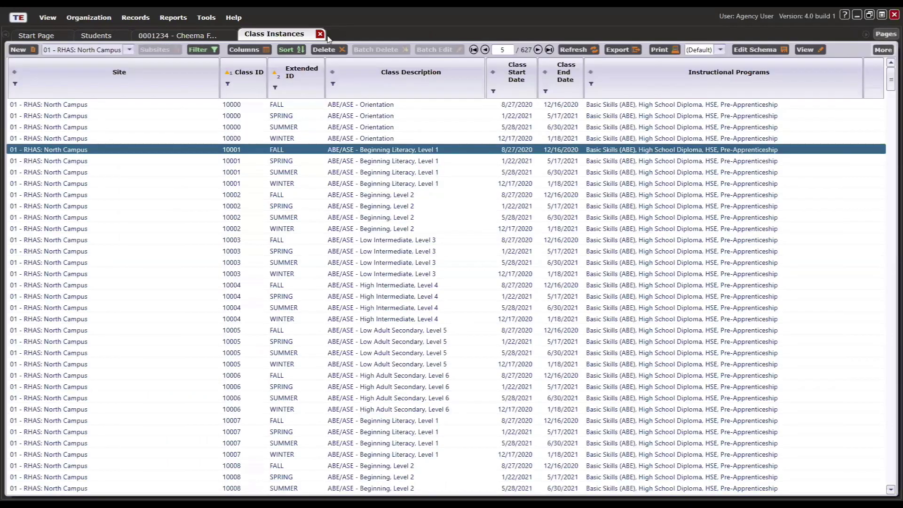
left_click(320, 35)
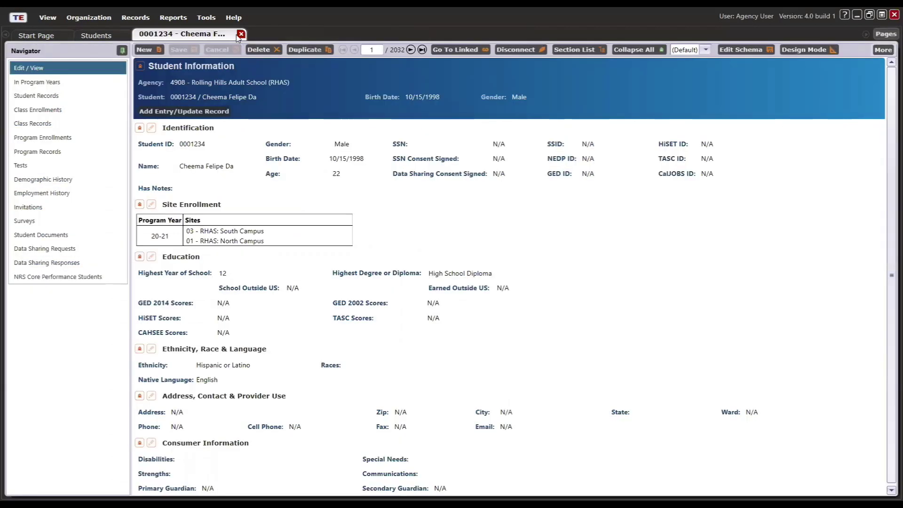
left_click(240, 35)
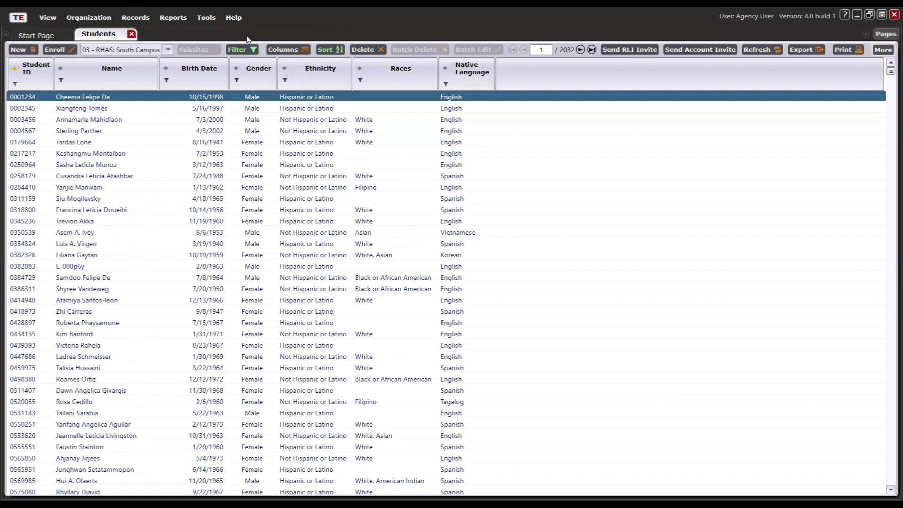
left_click(150, 50)
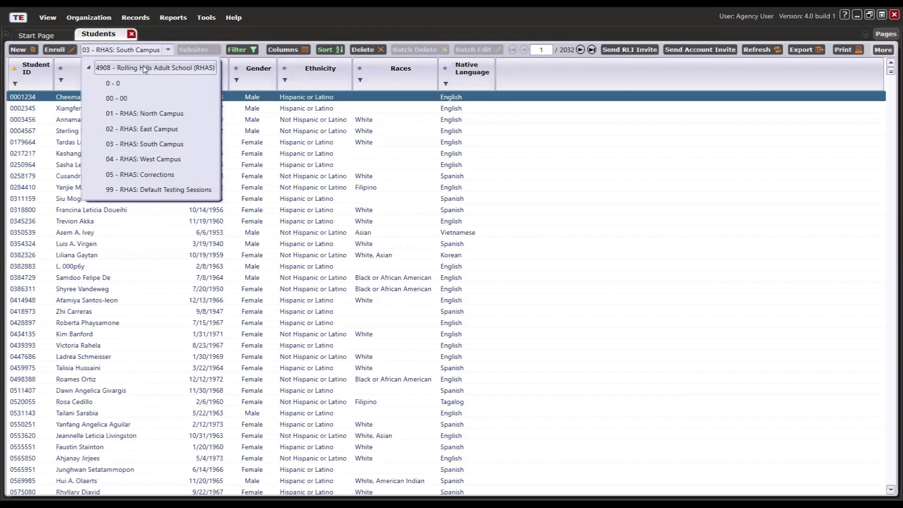
left_click(144, 69)
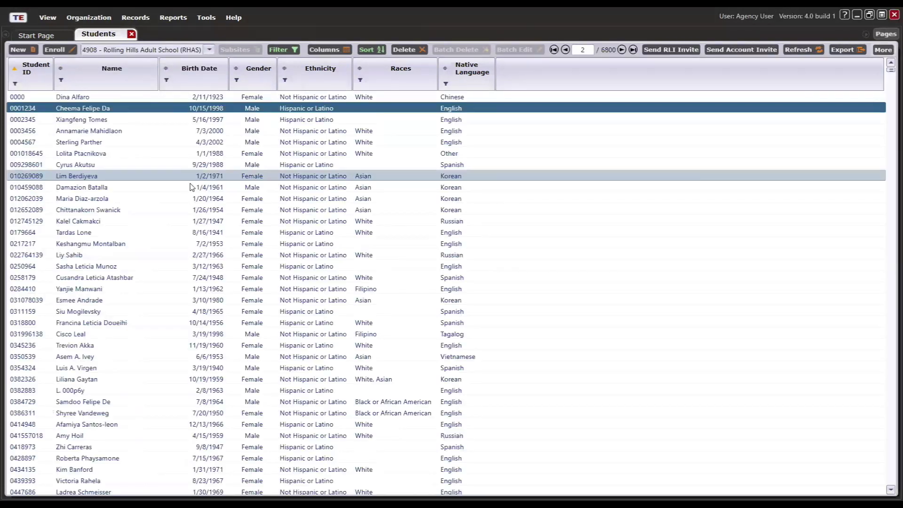
left_click(60, 80)
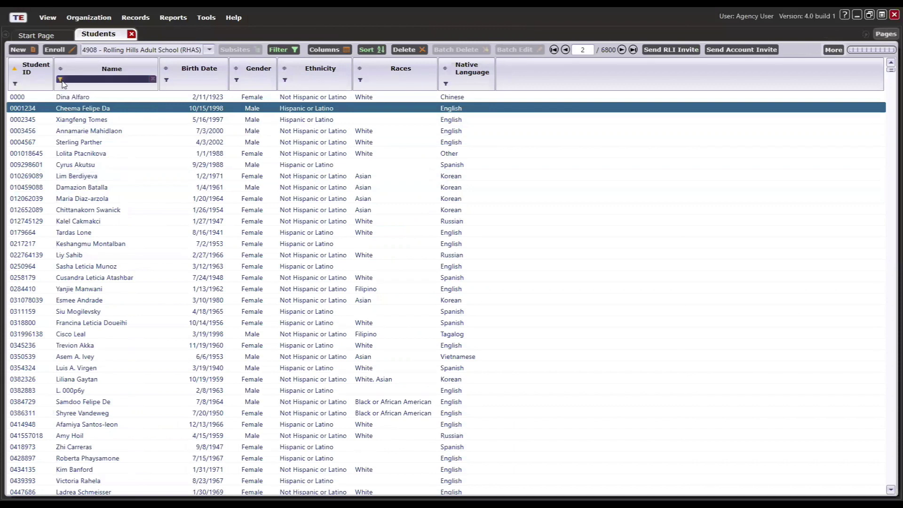
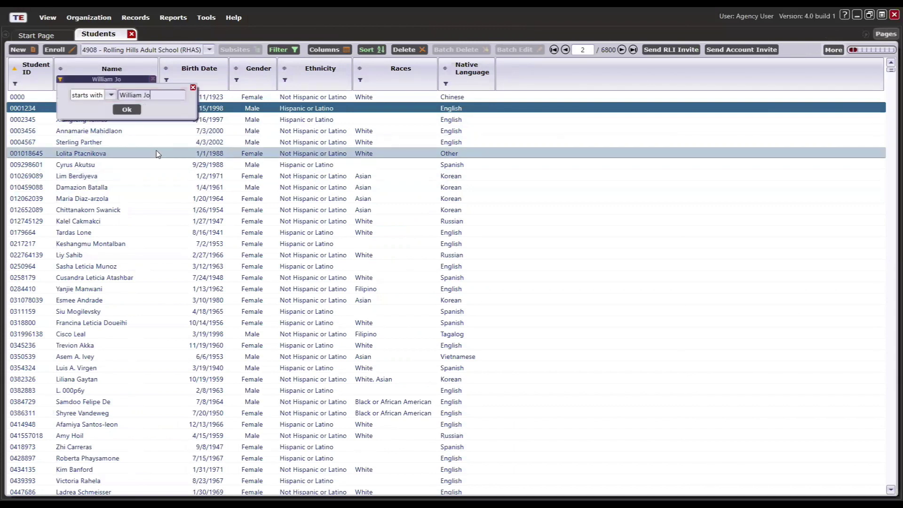
left_click(127, 110)
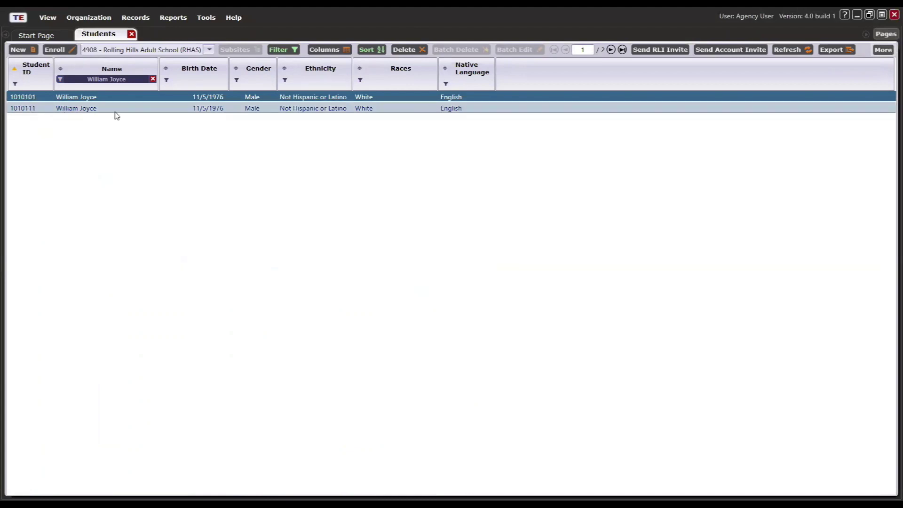
double_click(197, 98)
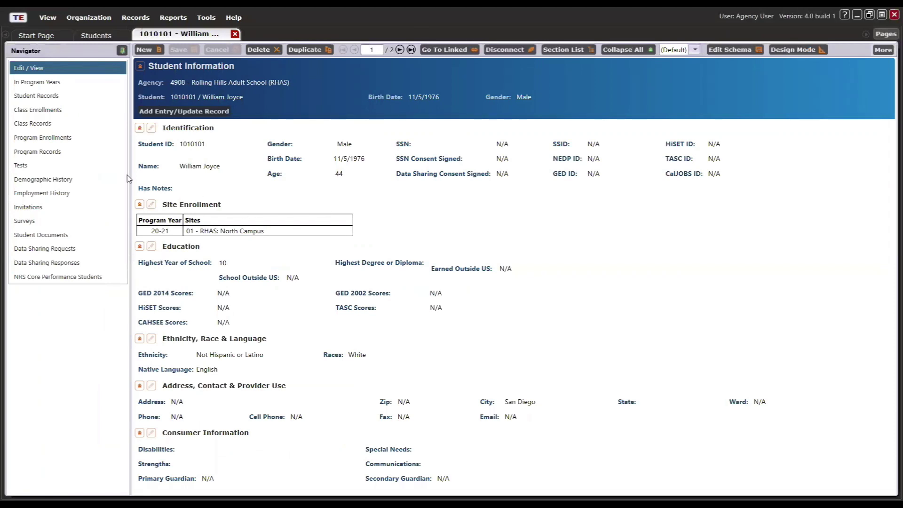
left_click(45, 83)
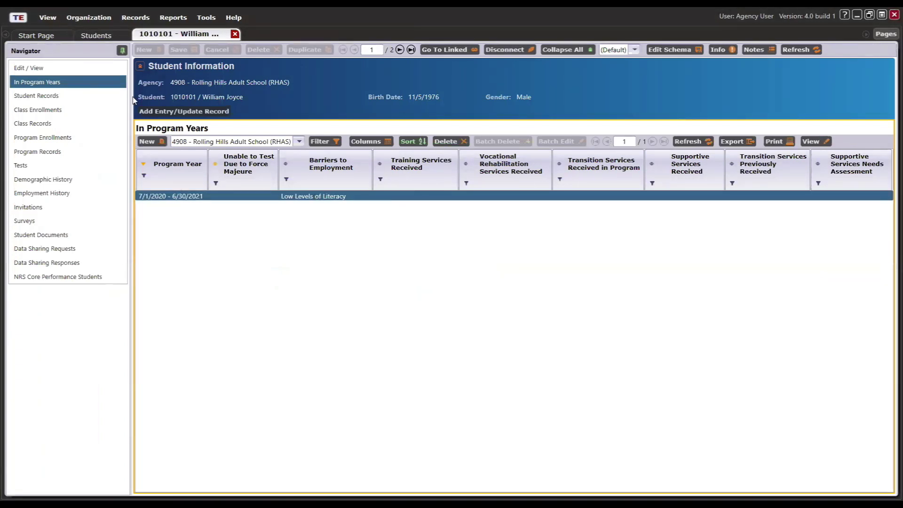
left_click(44, 111)
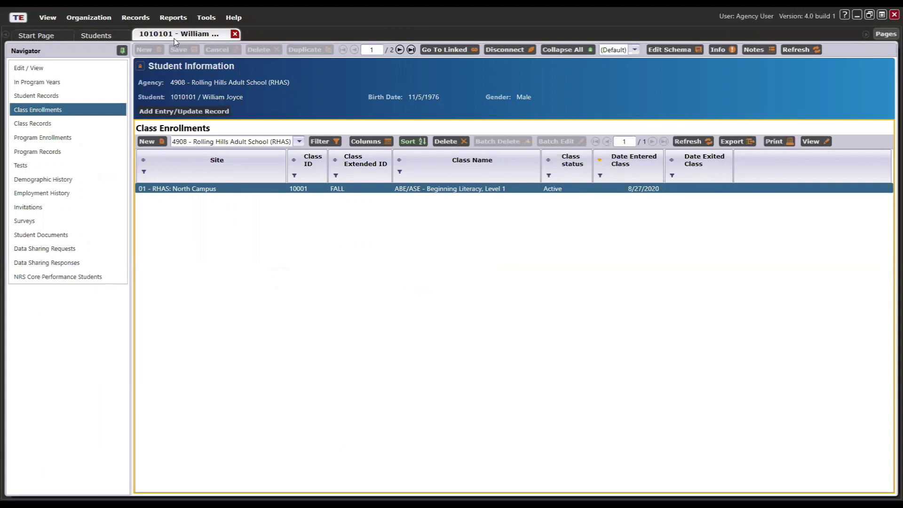
left_click(235, 34)
left_click(25, 110)
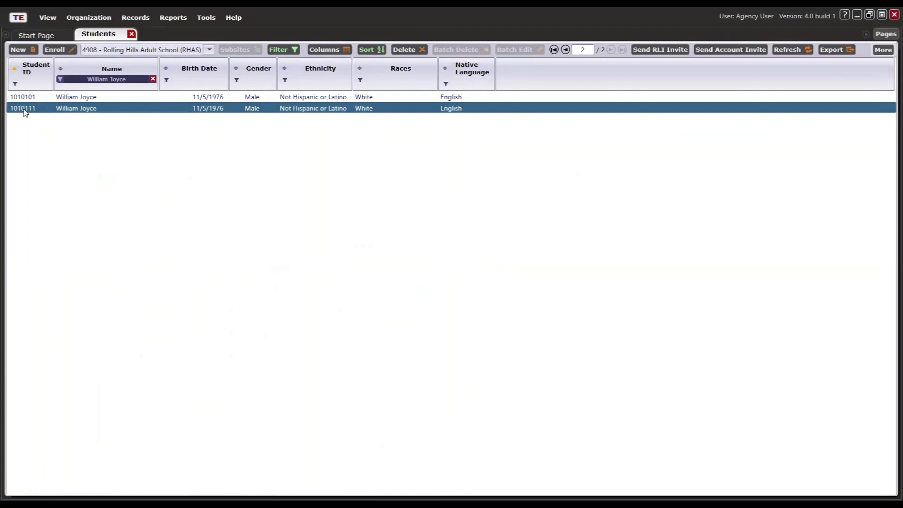
double_click(61, 108)
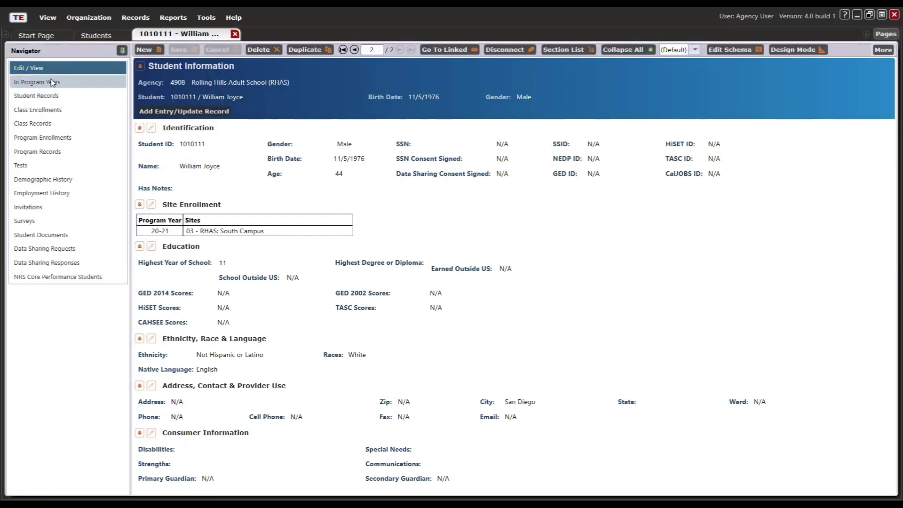
left_click(53, 82)
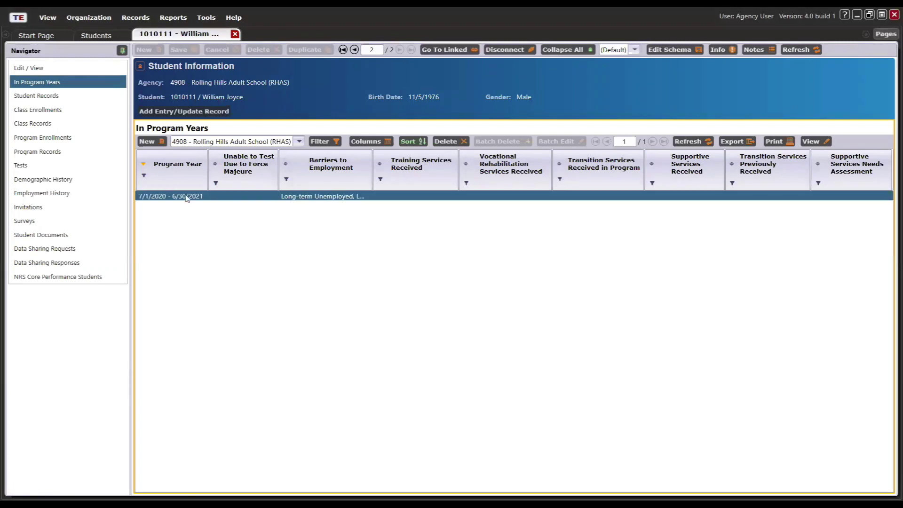
mouse_move(372, 180)
left_mouse_down()
mouse_move(440, 173)
mouse_move(387, 173)
left_mouse_up()
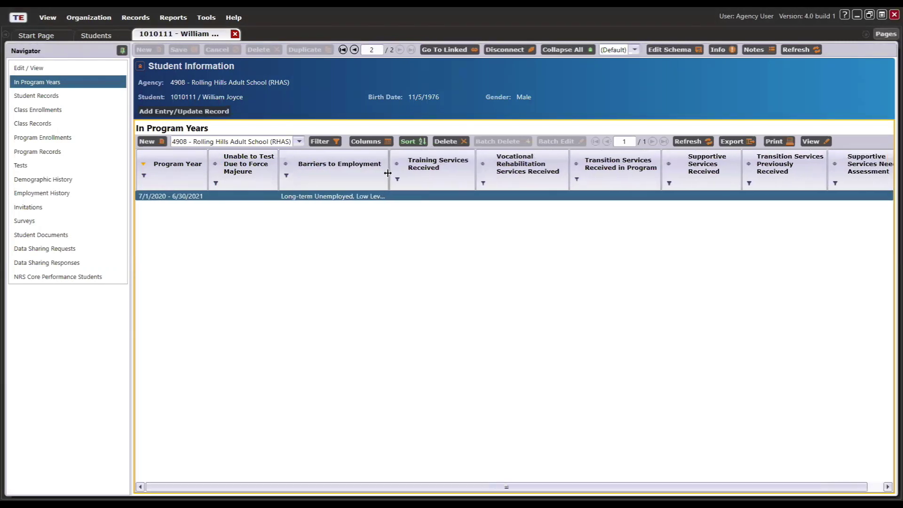
left_click(42, 110)
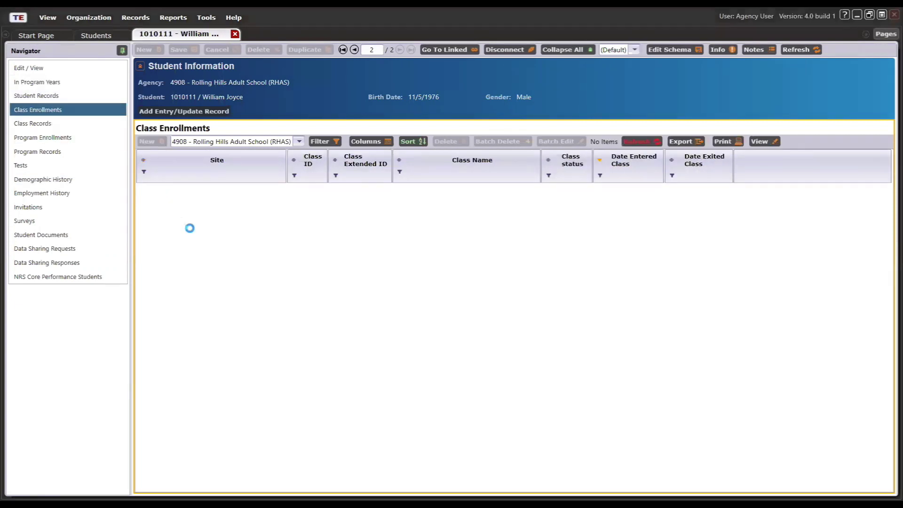
left_click(470, 192)
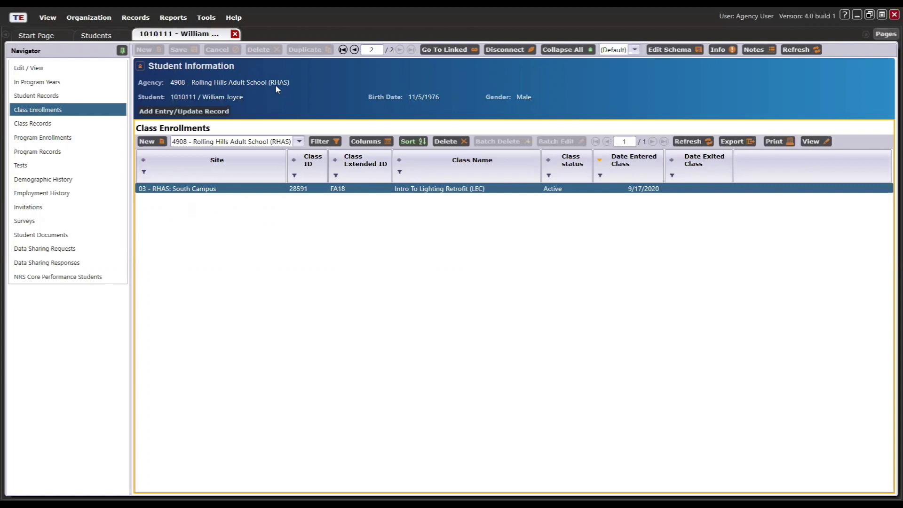
left_click(235, 34)
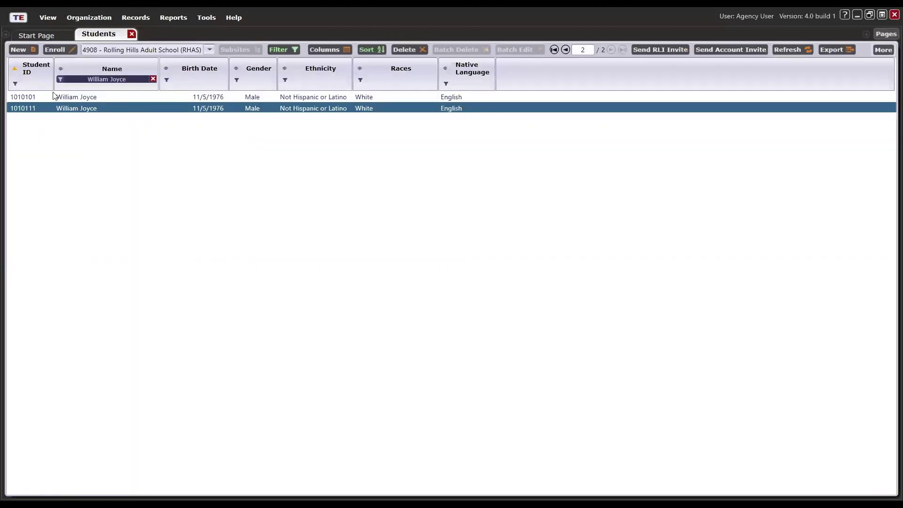
left_click(85, 96)
left_click(91, 109, "ctrl")
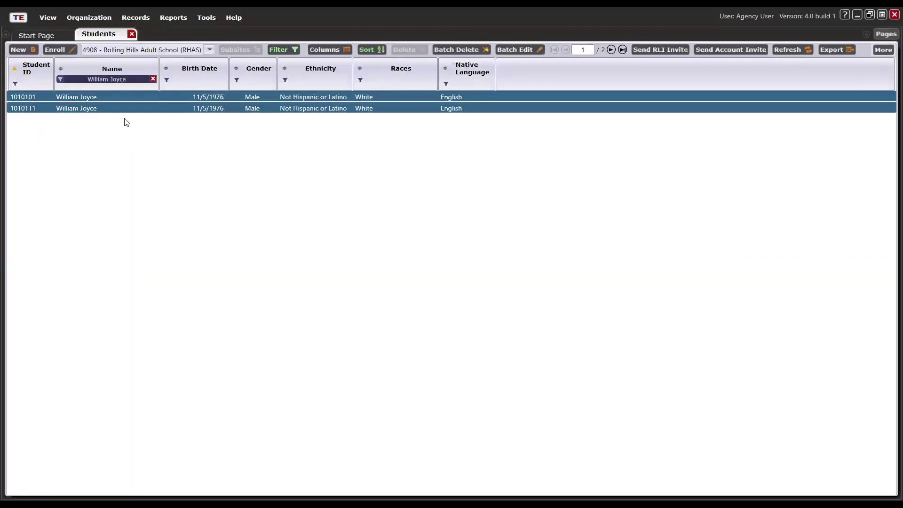
left_click(877, 49)
left_click(818, 96)
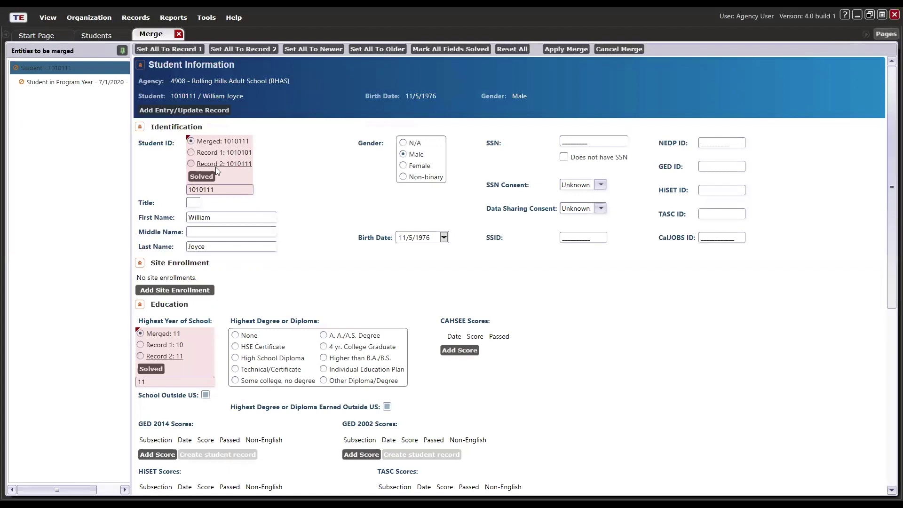
- Keep student ID 1010111, school year 11 and both employment barriers, then apply the merge
left_click(205, 179)
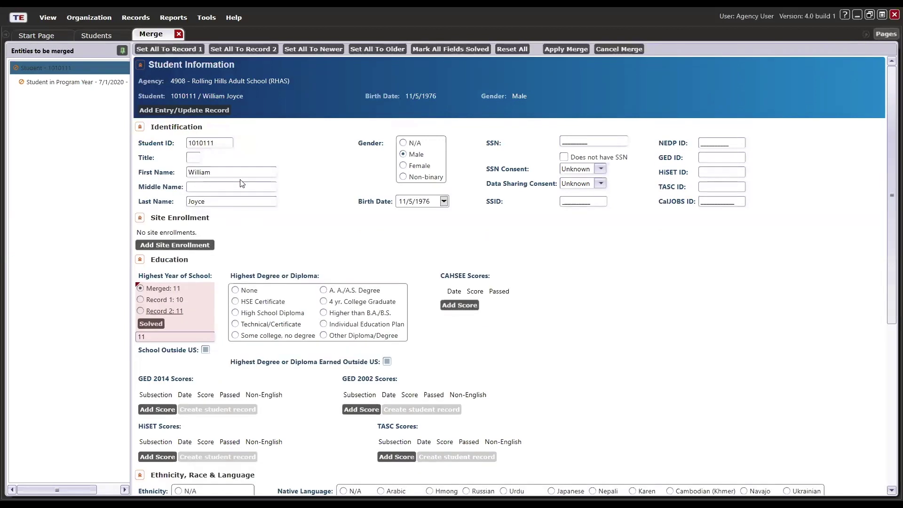
left_click(151, 323)
left_click(51, 82)
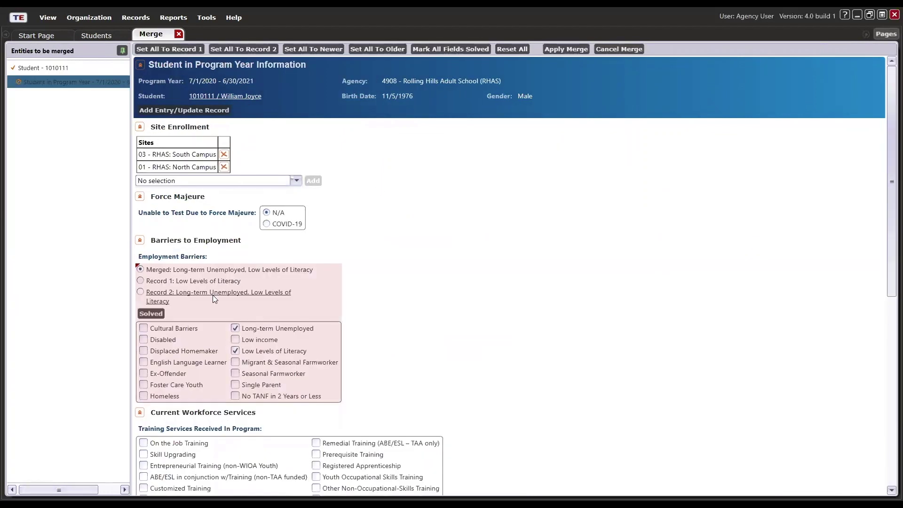
left_click(147, 315)
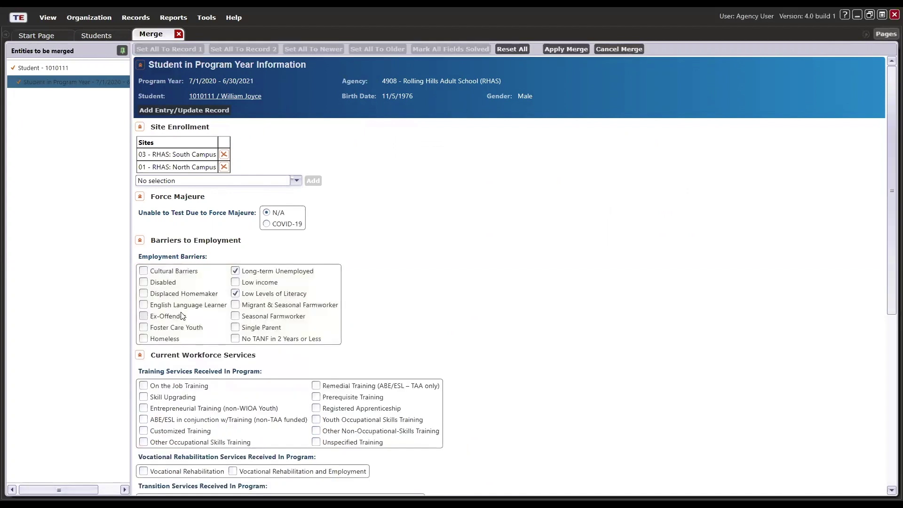
left_click(563, 49)
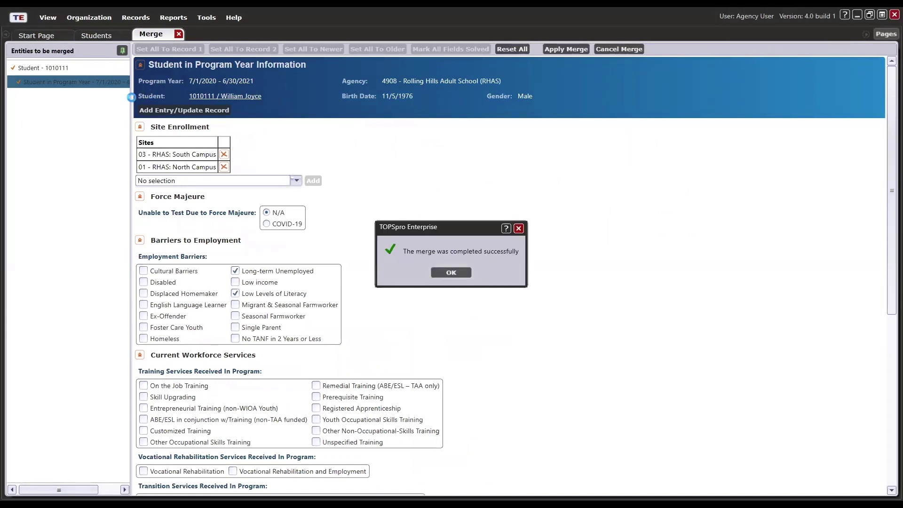
left_click(451, 273)
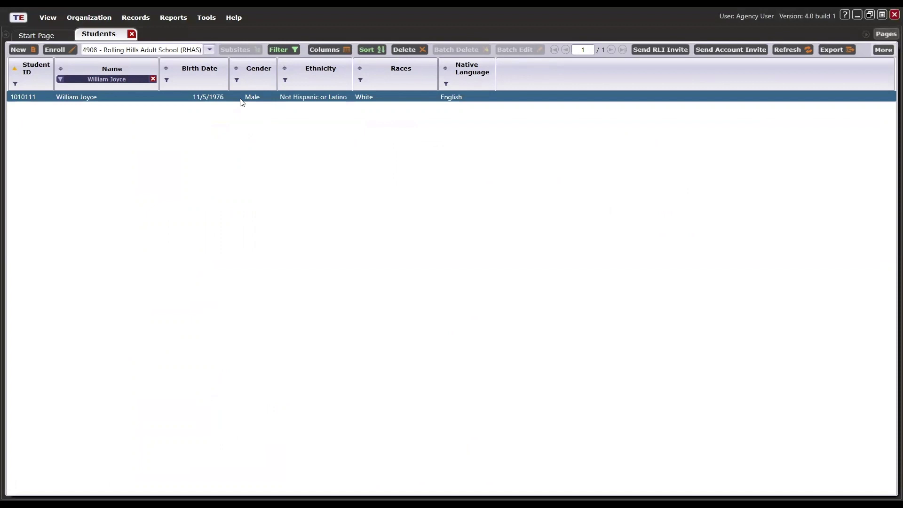
double_click(241, 97)
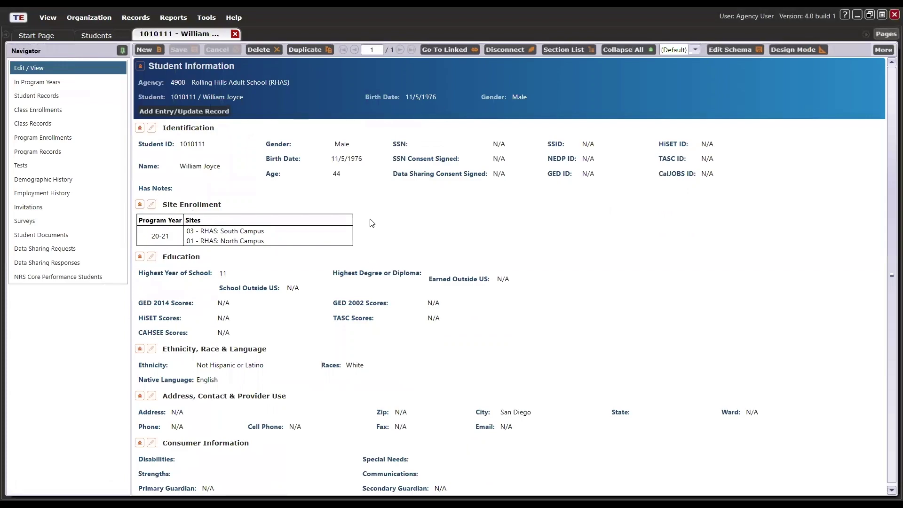
left_click(62, 83)
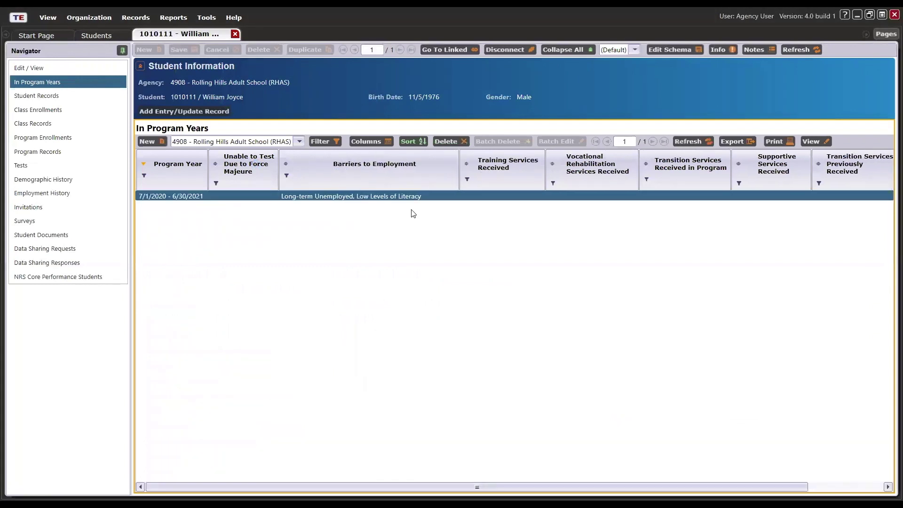
left_click(38, 110)
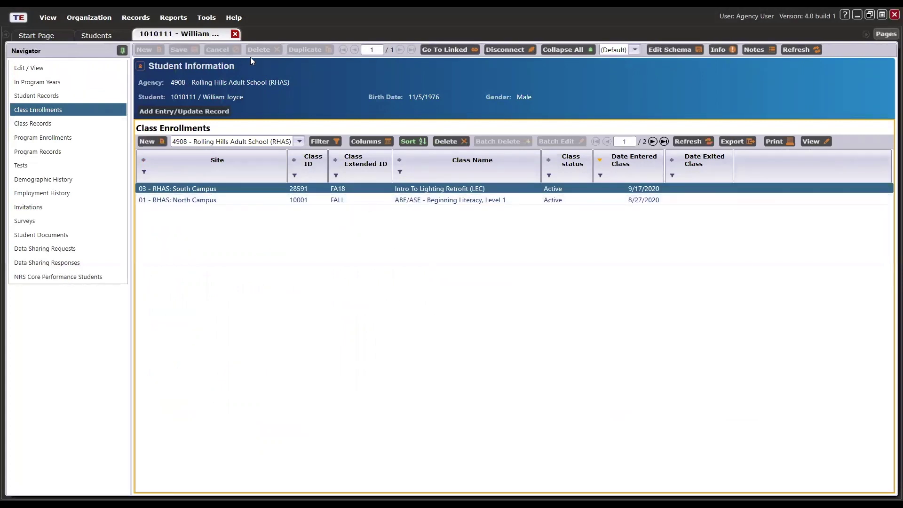
left_click(234, 34)
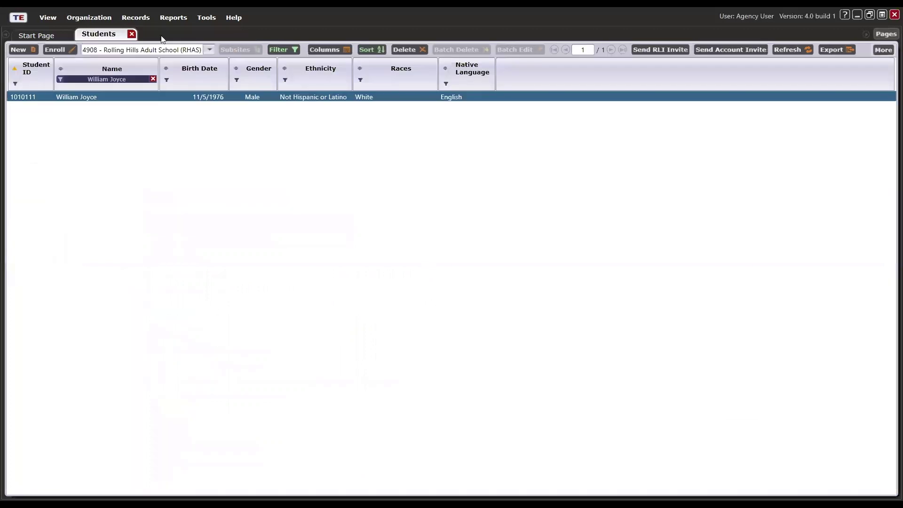
left_click(132, 35)
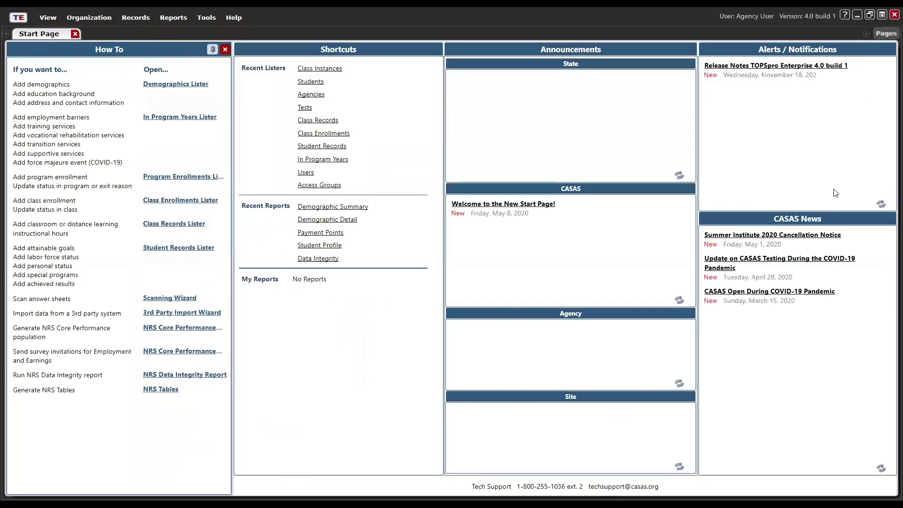